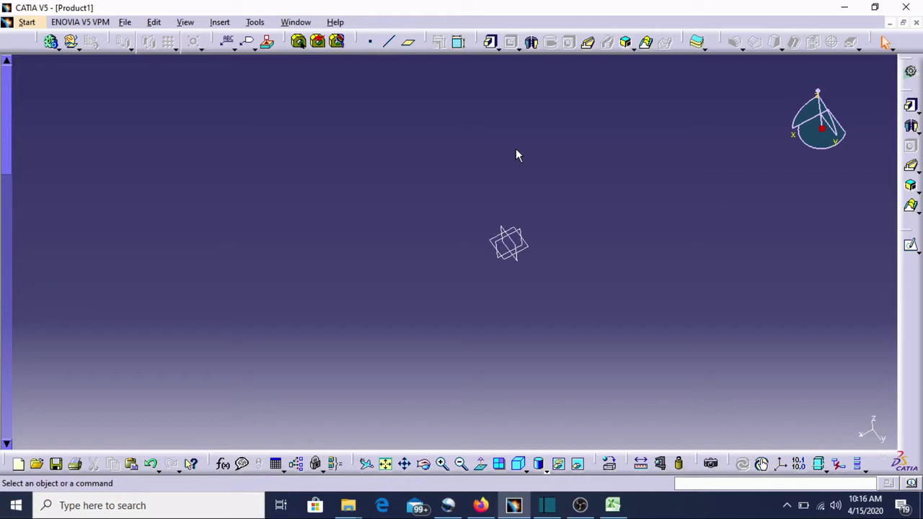
Step: Sketch a rectangle on the xy plane
click(521, 250)
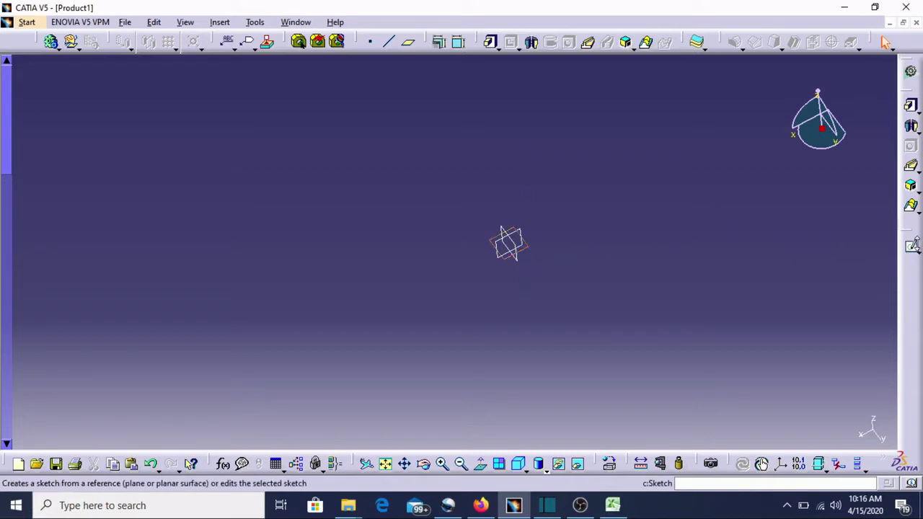
click(910, 245)
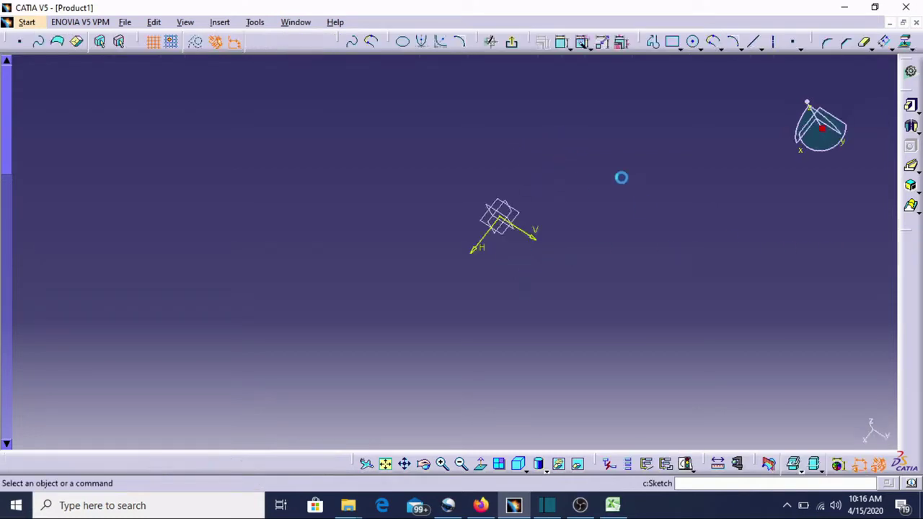
click(675, 41)
click(354, 182)
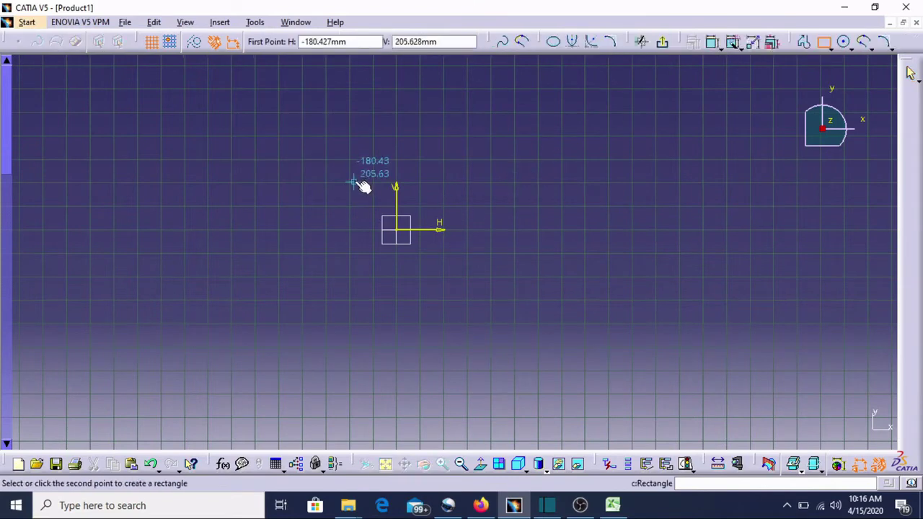
click(551, 302)
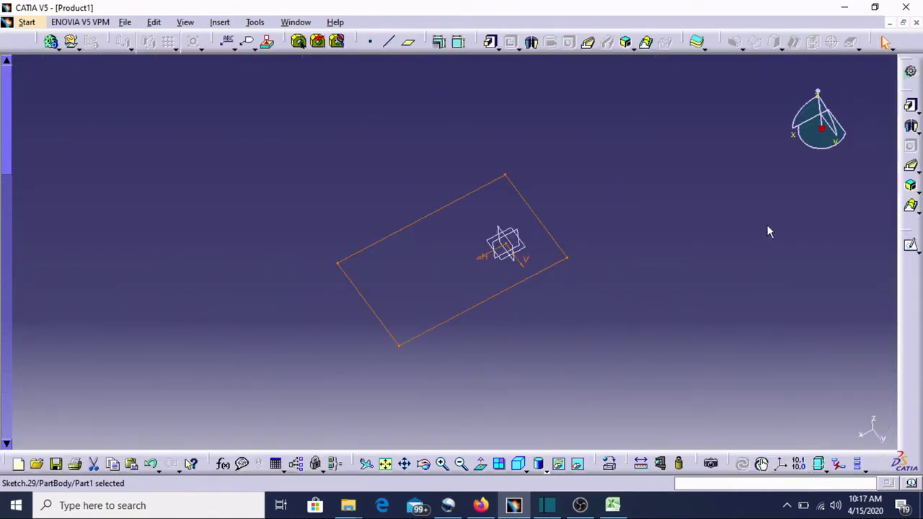
Step: Pad the rectangle sketch 50 mm to form the base block
click(915, 111)
click(816, 119)
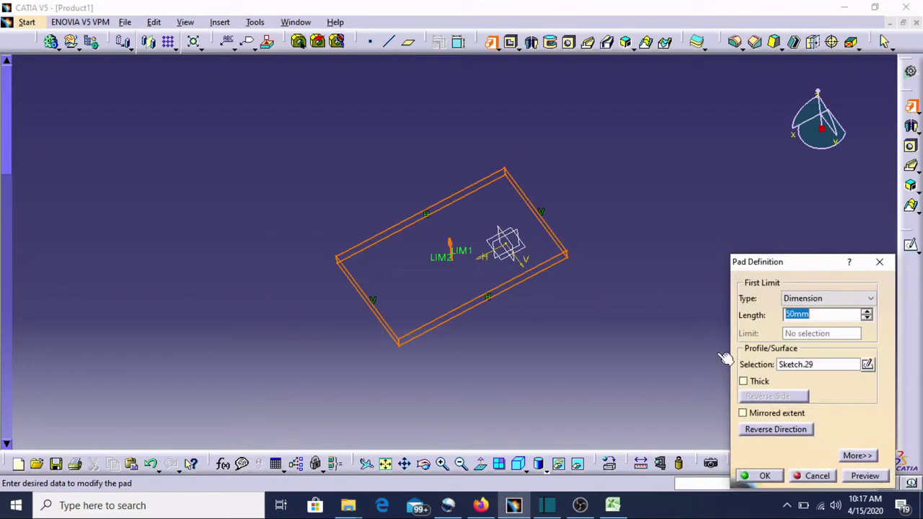
click(776, 479)
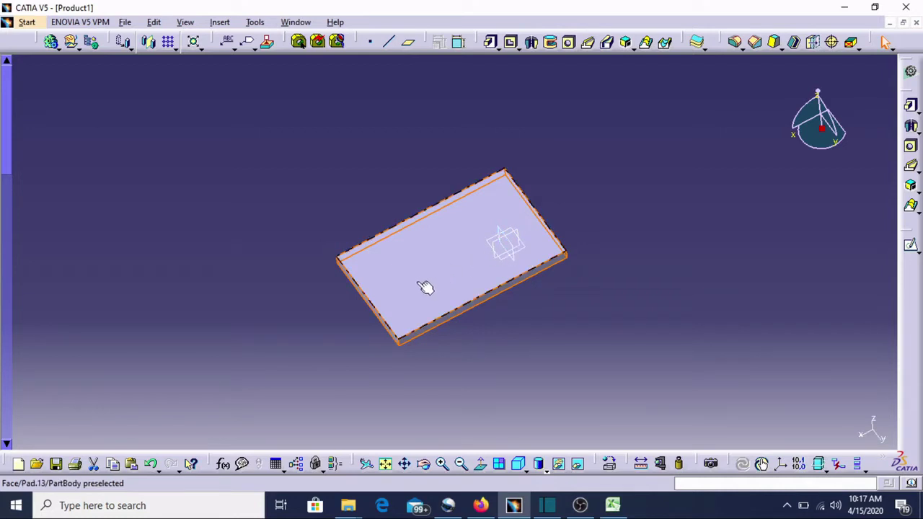
Step: Create Plane.6 as an Offset from plane of 200 mm from the yz plane
click(517, 261)
click(518, 263)
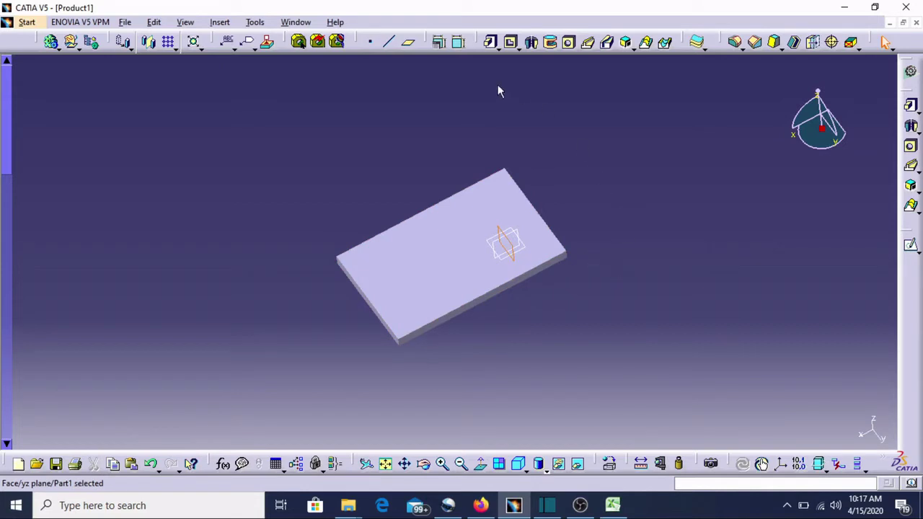
click(410, 44)
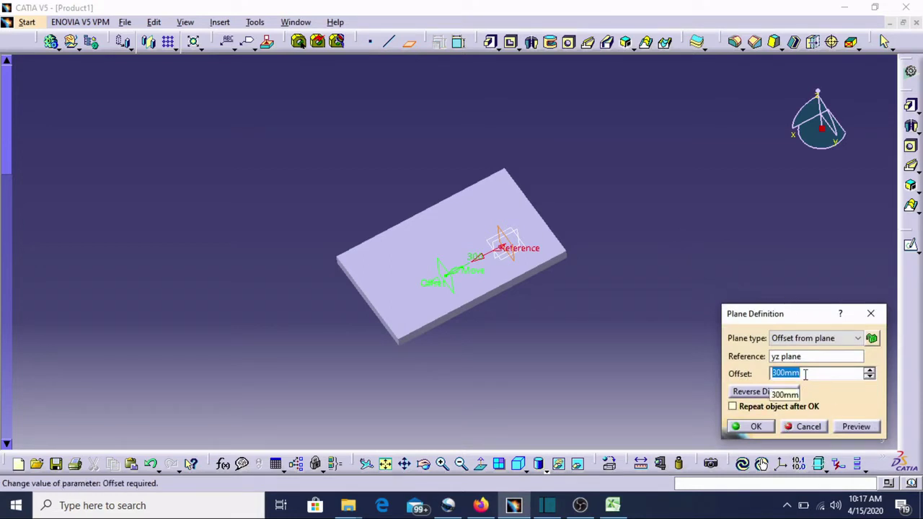
click(858, 339)
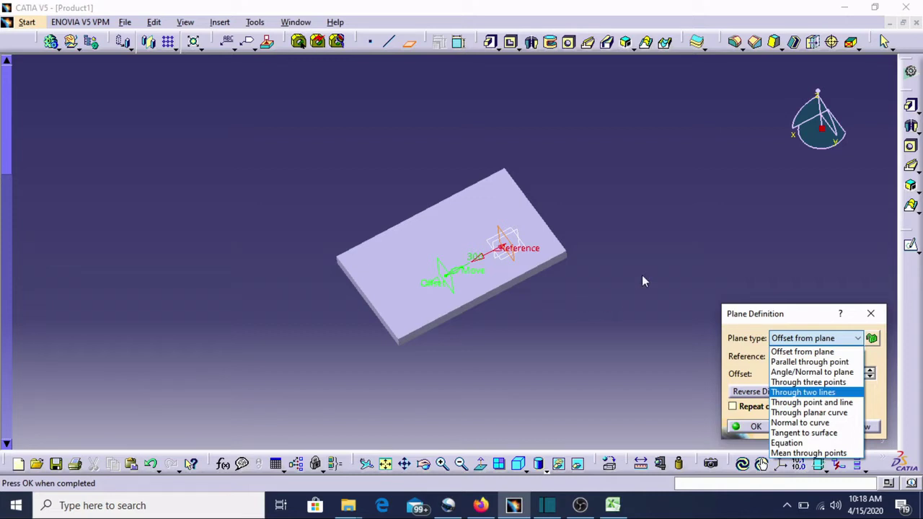
click(793, 352)
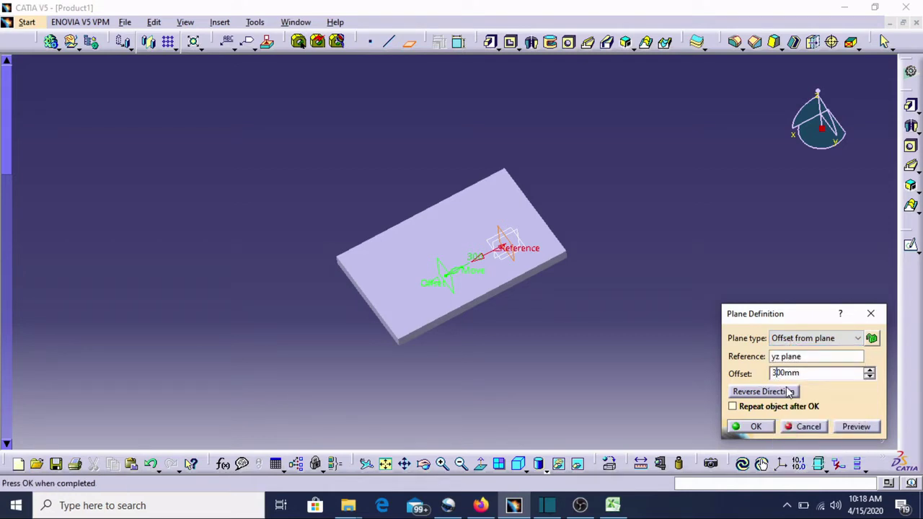
click(775, 373)
key(BackSpace)
text(2)
click(755, 427)
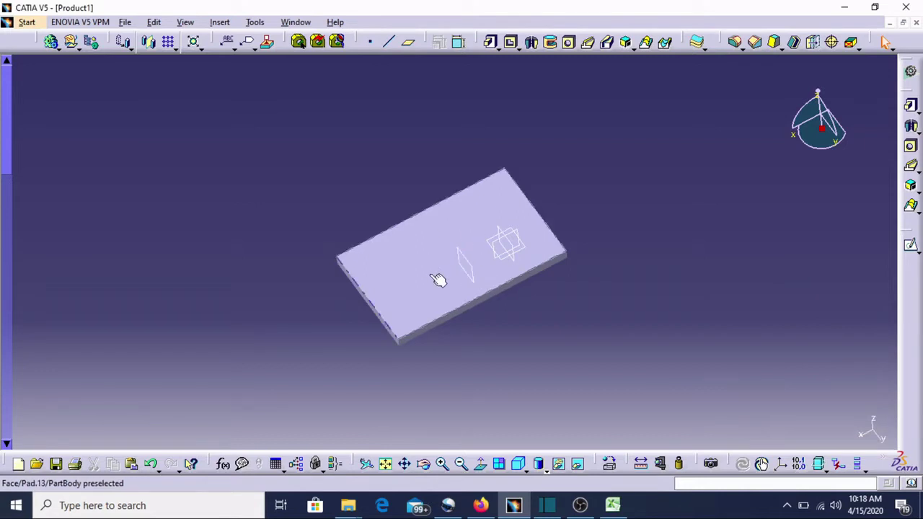
Step: Draw a small rectangle, Sketch.30, on Plane.6 and return to the 3D part
click(481, 279)
click(912, 247)
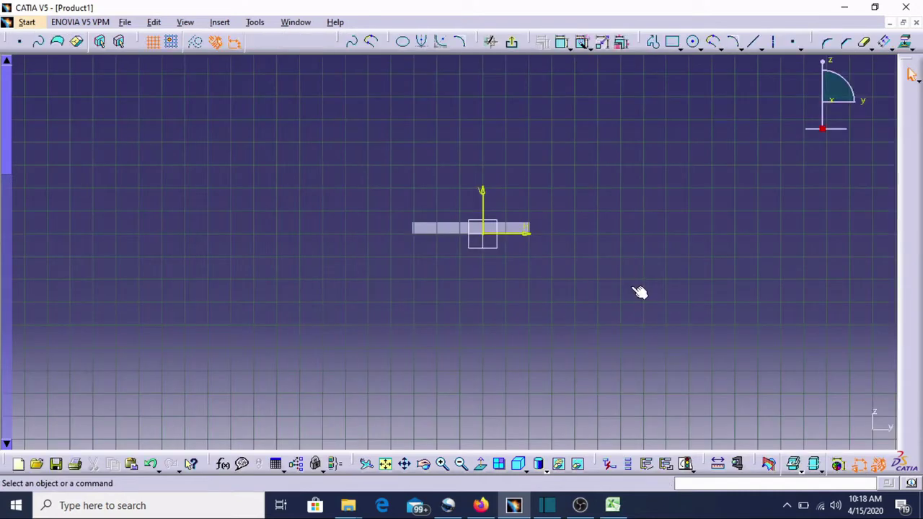
click(674, 44)
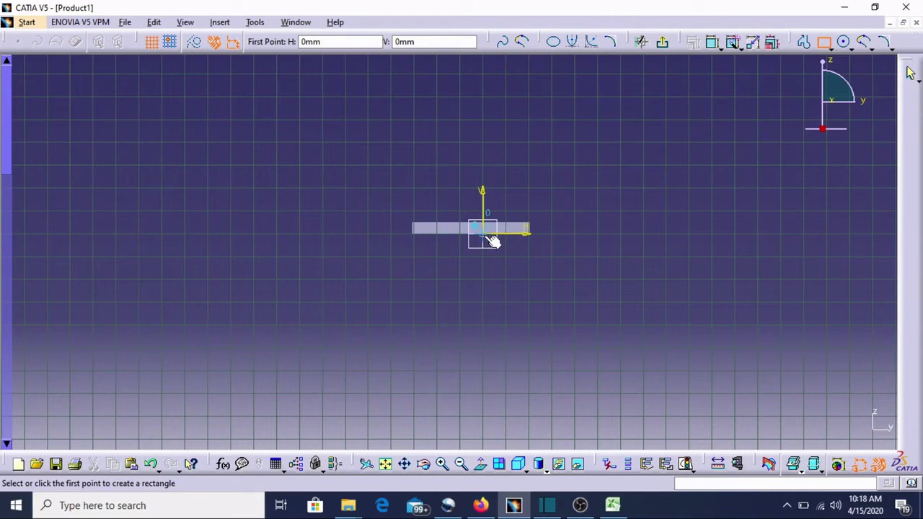
click(452, 203)
click(499, 226)
click(511, 42)
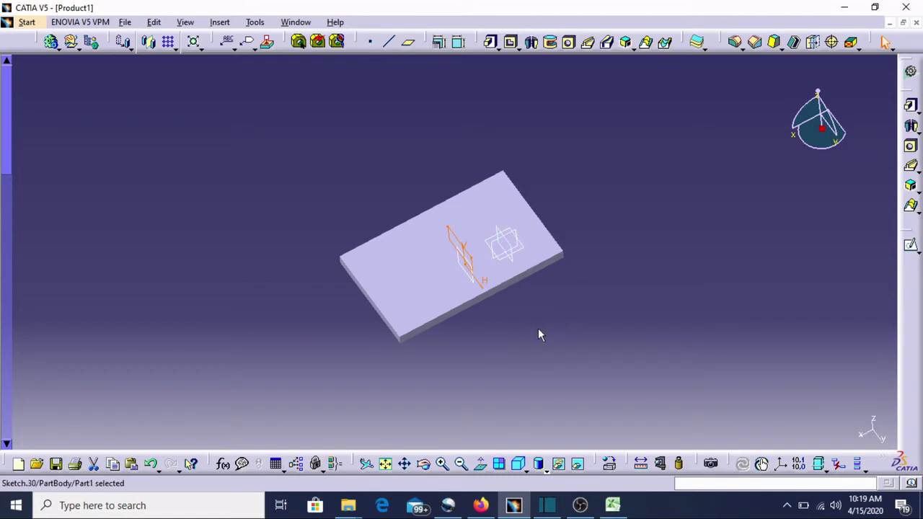
Step: Pad Sketch.30 by 50 mm into an upright block, Pad.14, on the base plate
click(423, 464)
drag(452, 341, 496, 229)
click(529, 295)
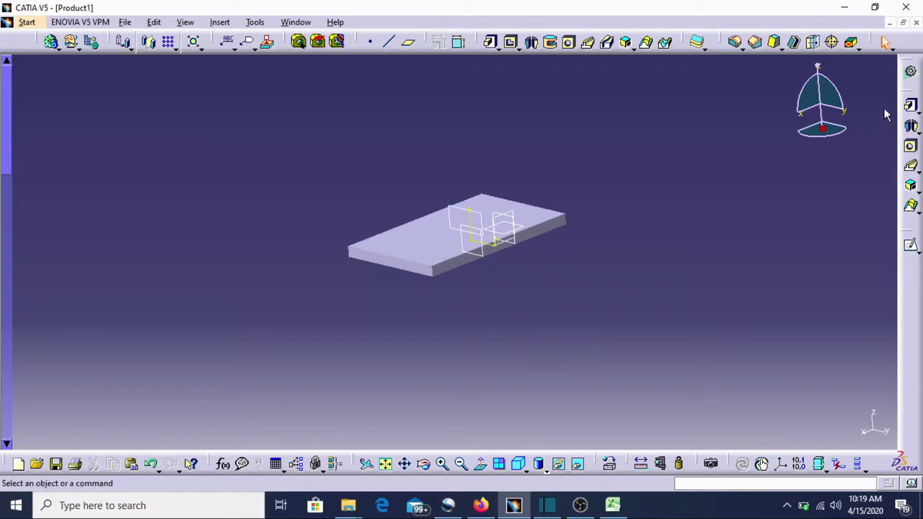
click(912, 106)
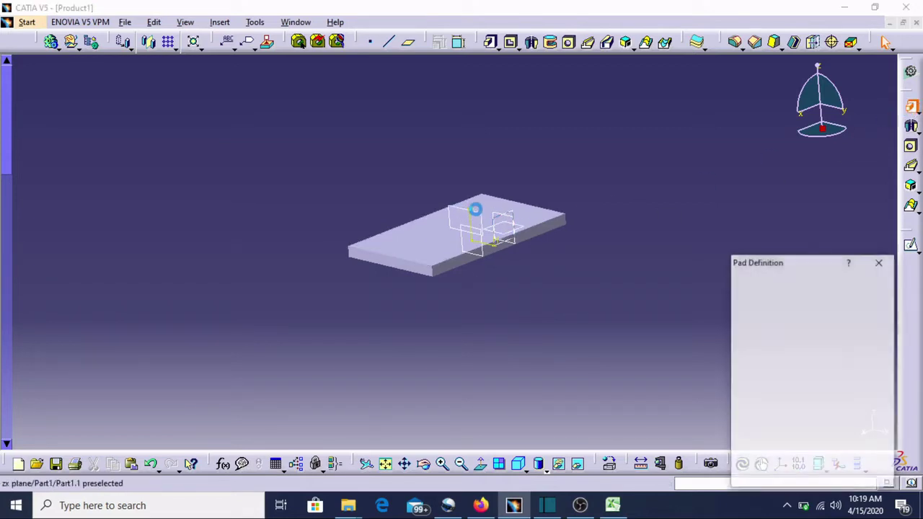
click(463, 214)
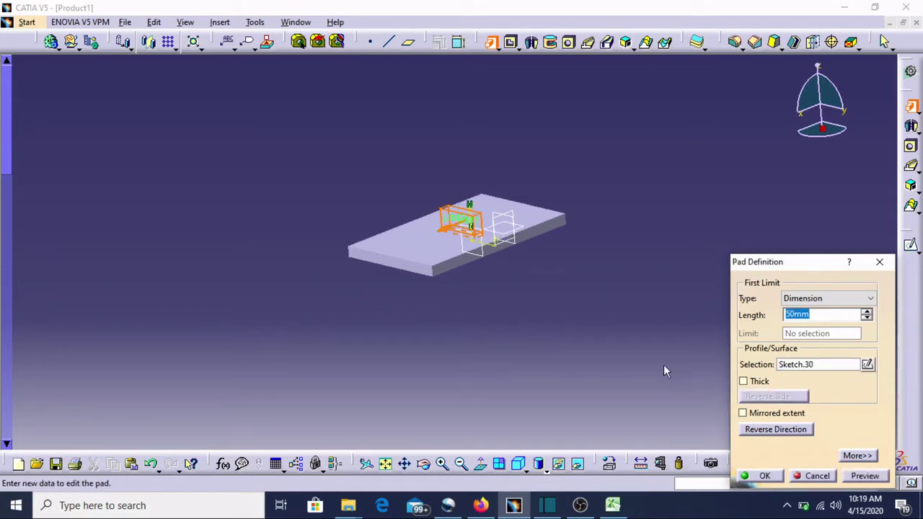
click(758, 476)
click(548, 305)
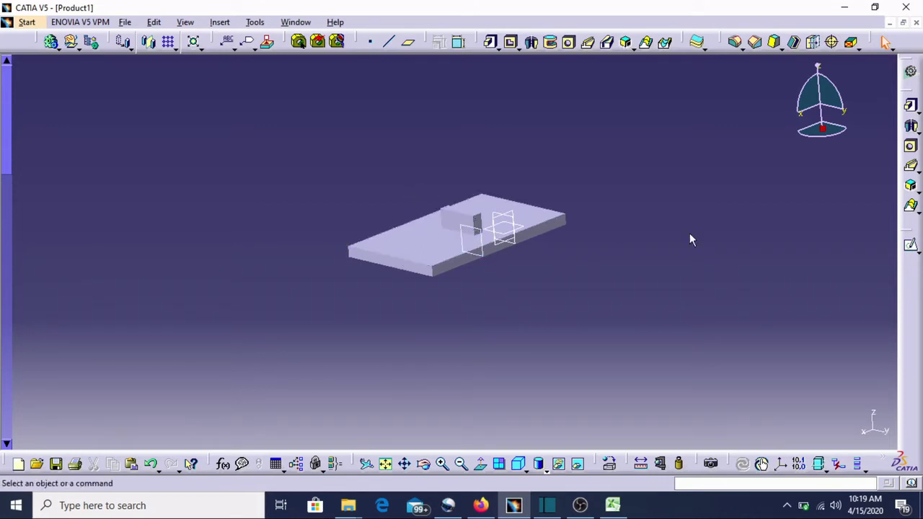
Step: Create Plane.7 at 135° to Plane.6, rotating about the block's front edge
click(482, 259)
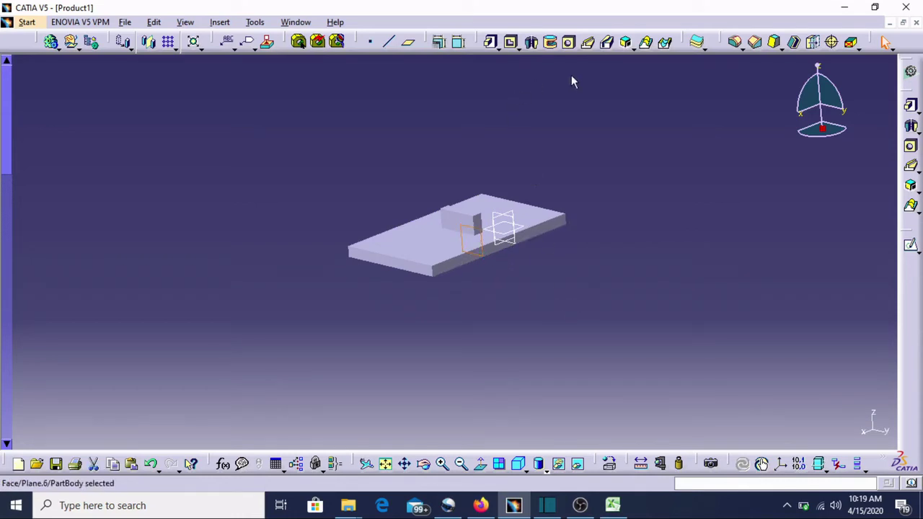
click(408, 41)
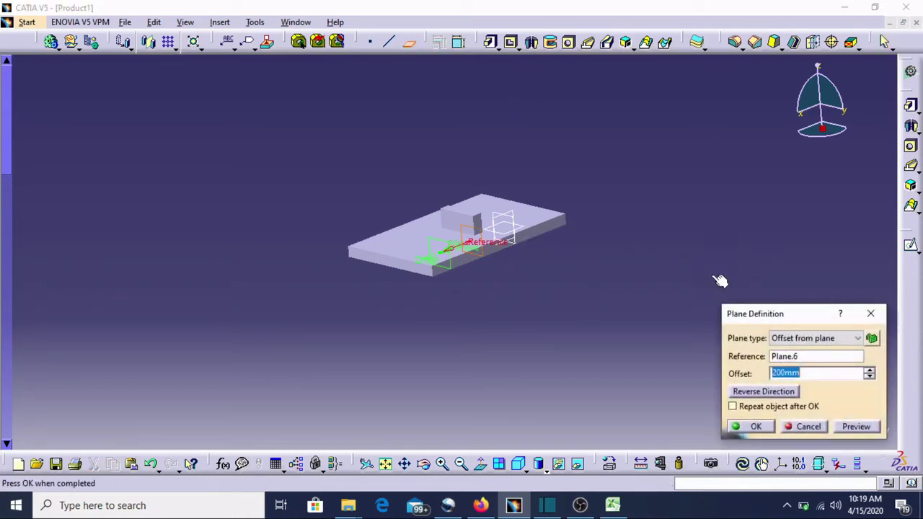
click(856, 338)
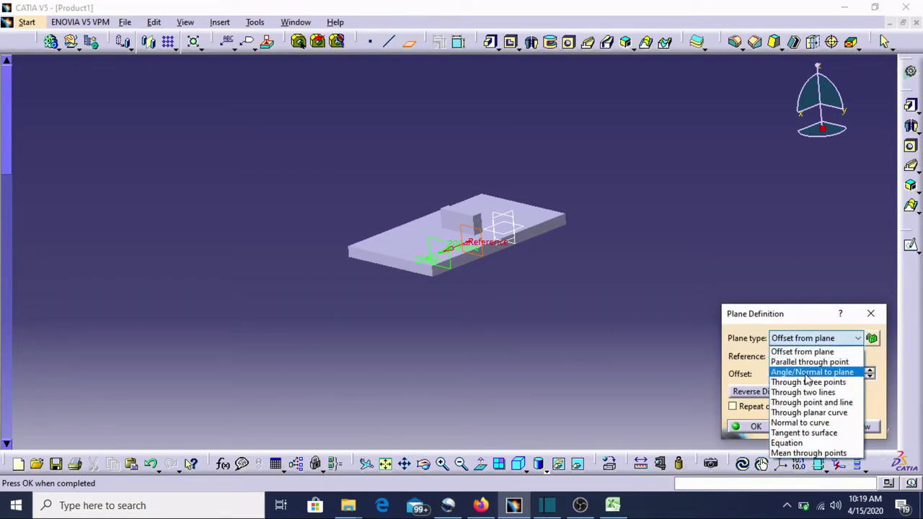
click(805, 372)
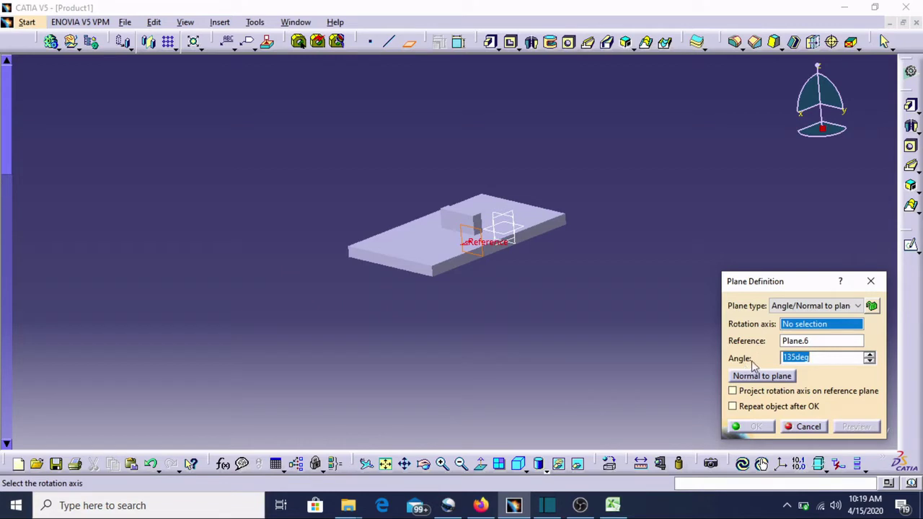
click(799, 326)
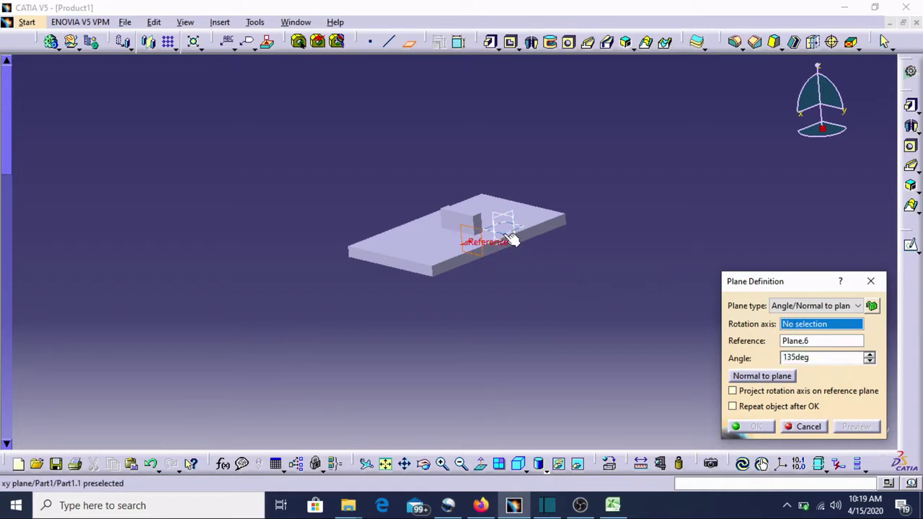
click(430, 271)
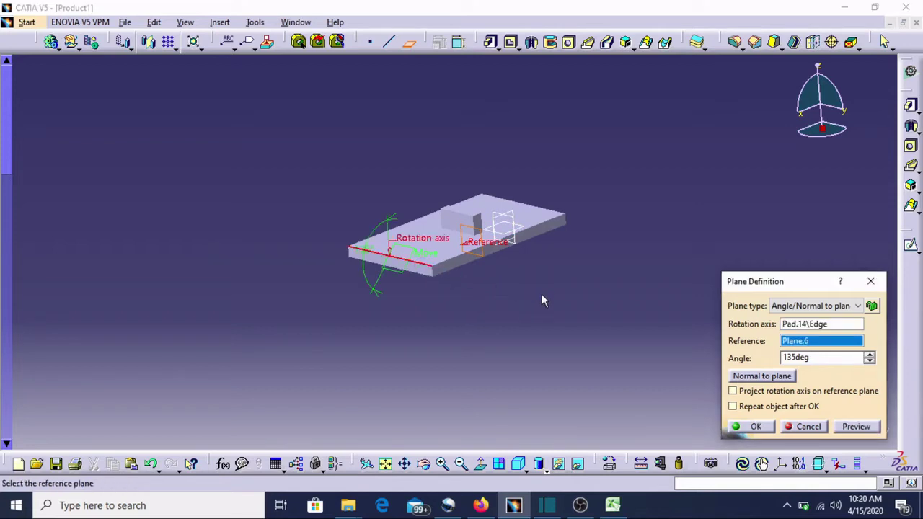
click(755, 427)
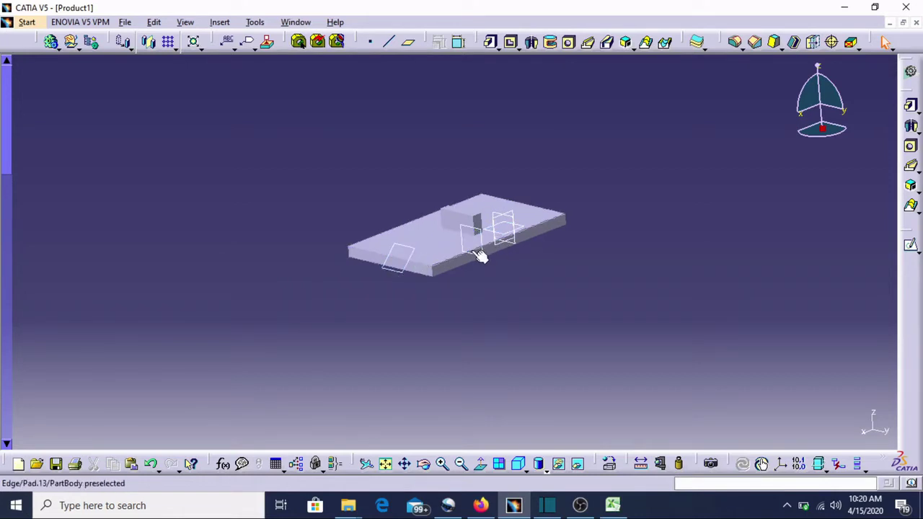
click(403, 270)
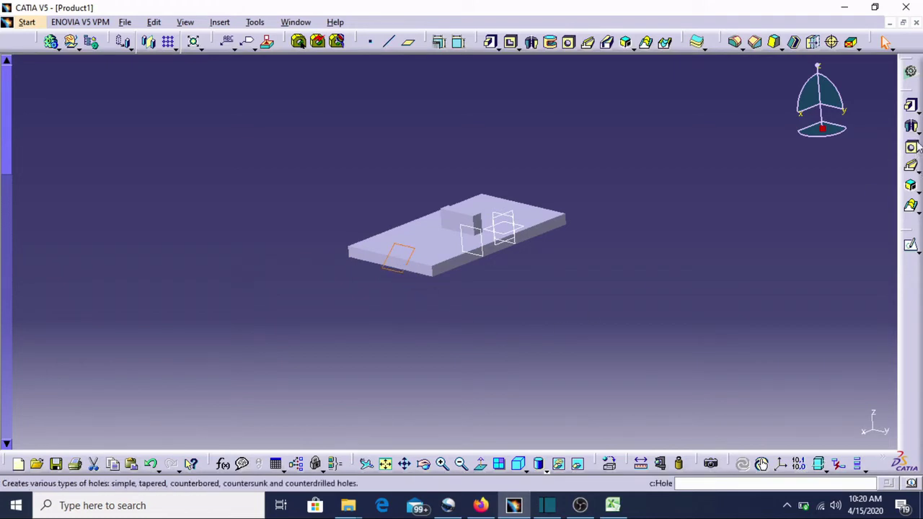
Step: Draw a circle, Sketch.31, on Plane.7 at the plate's near end
click(912, 247)
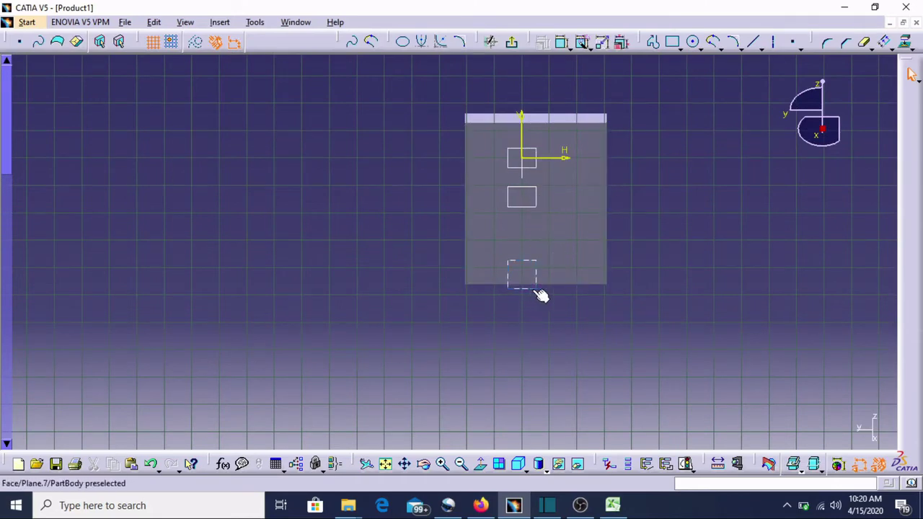
click(695, 43)
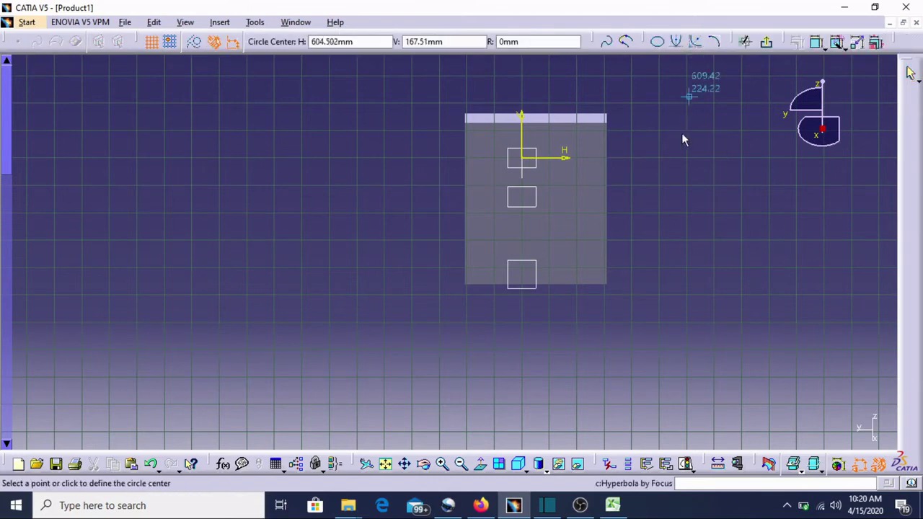
click(529, 282)
click(530, 302)
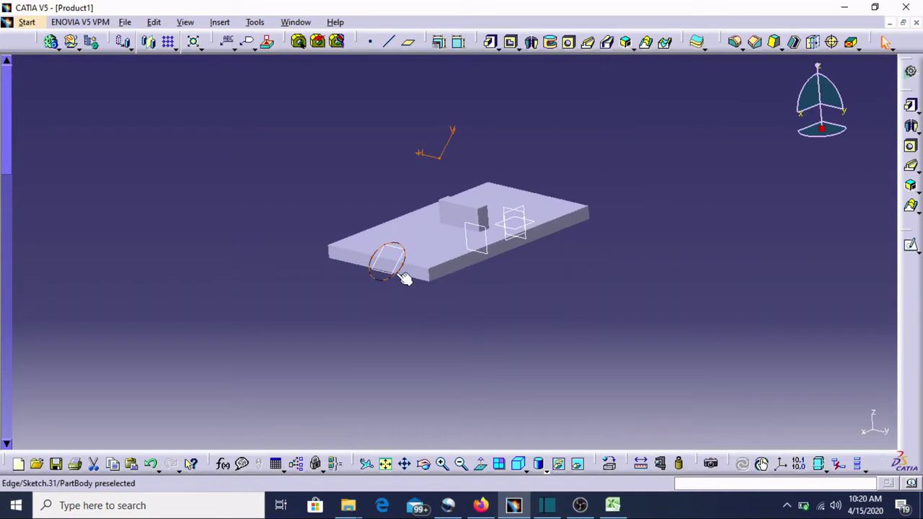
click(404, 280)
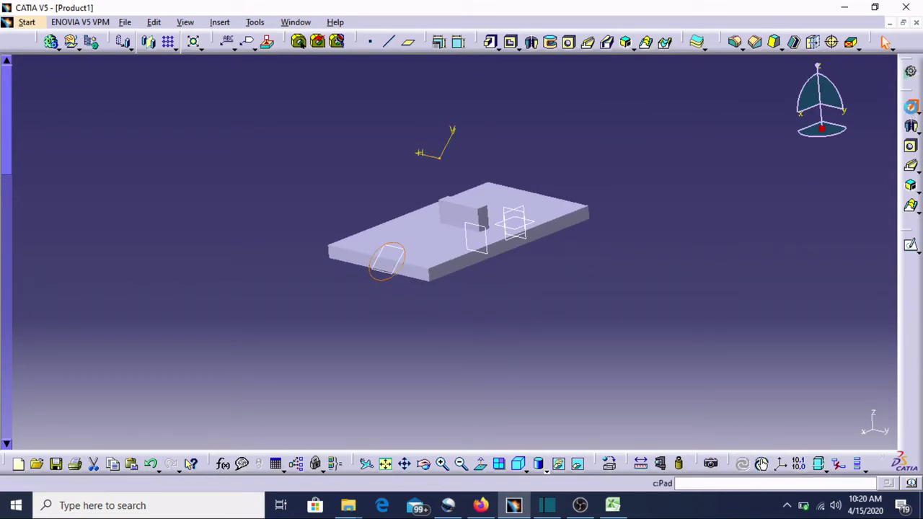
Step: Pad Sketch.31 100 mm in the reversed direction to make cylinder Pad.15
click(490, 42)
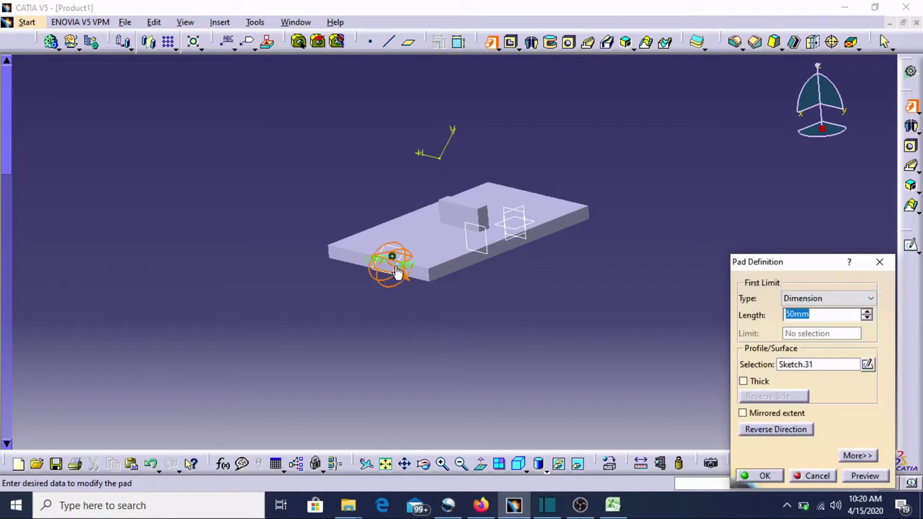
click(775, 430)
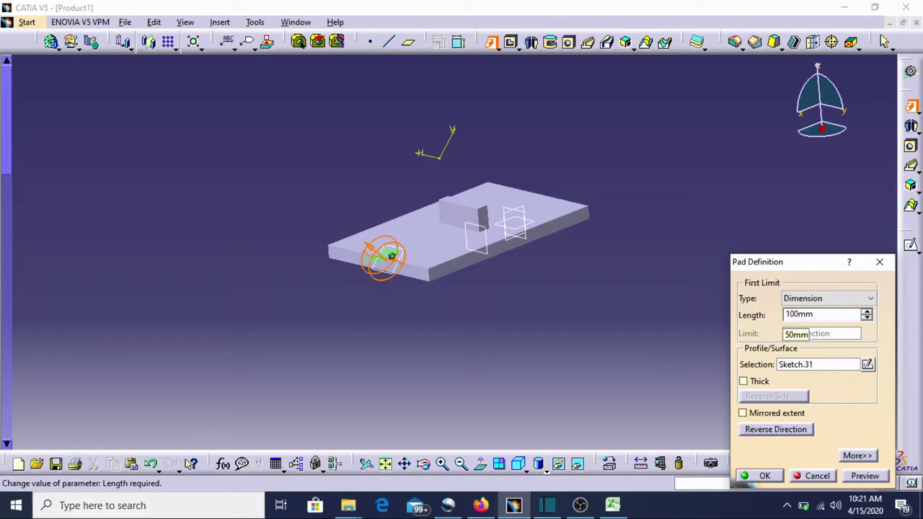
key(Return)
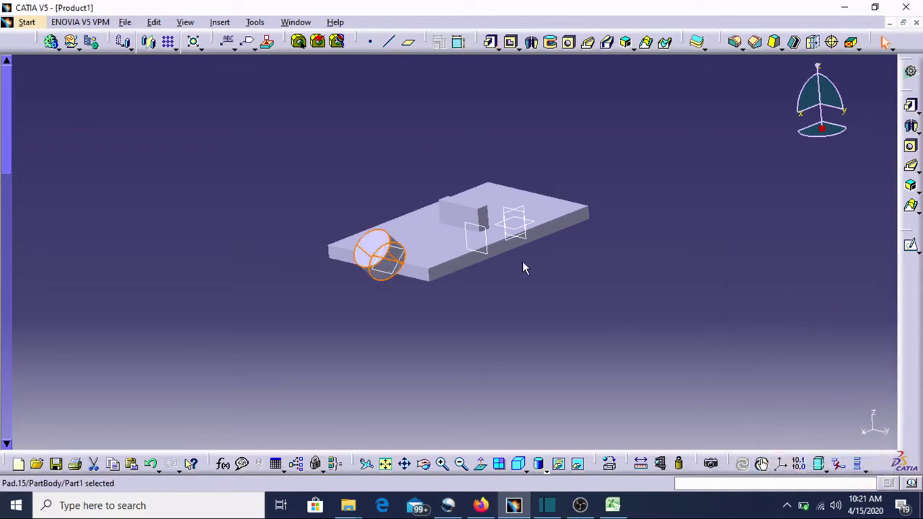
click(622, 243)
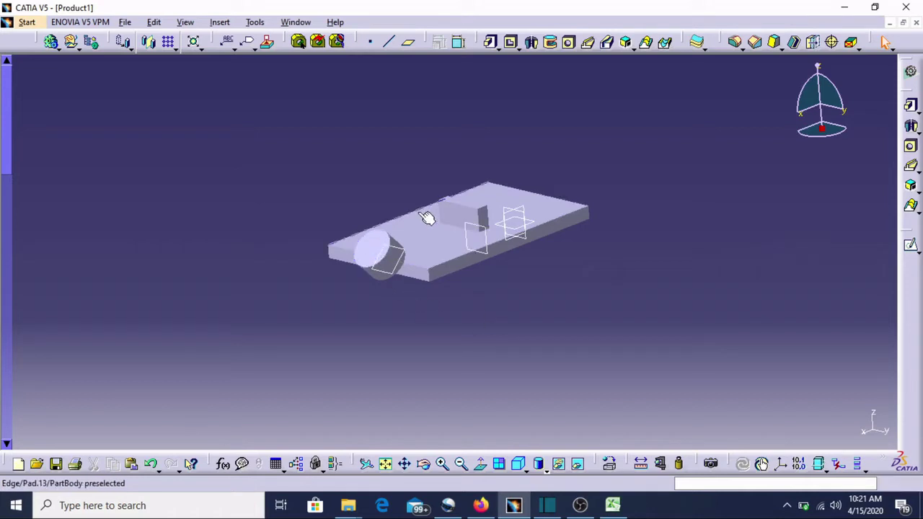
Step: Create a Through three points plane from three corner vertices of the part
click(409, 45)
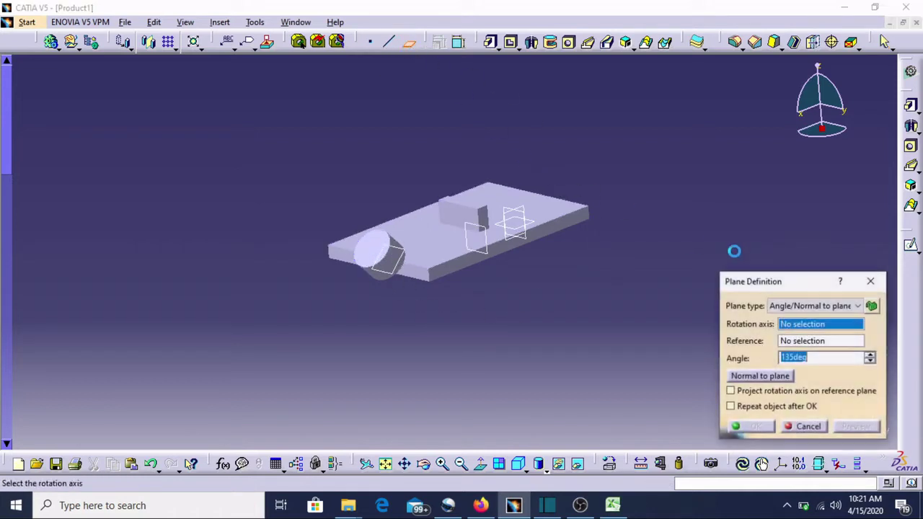
click(858, 306)
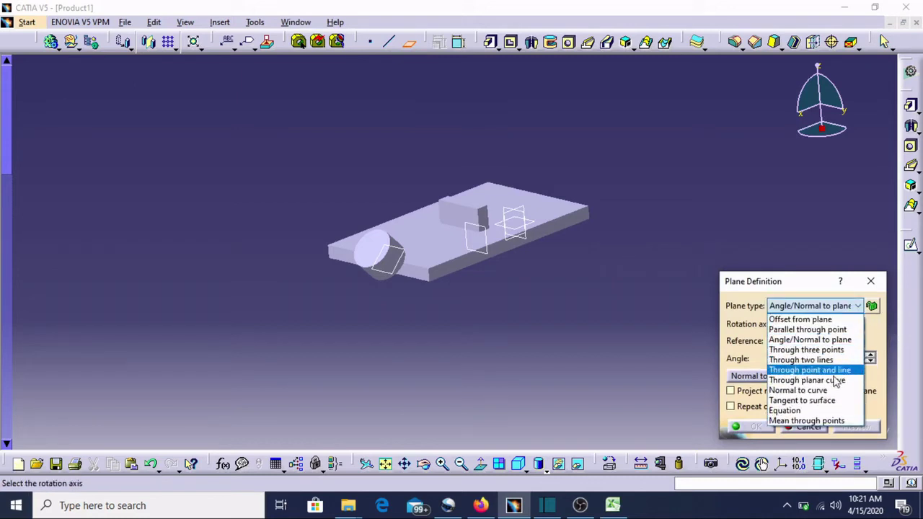
click(806, 350)
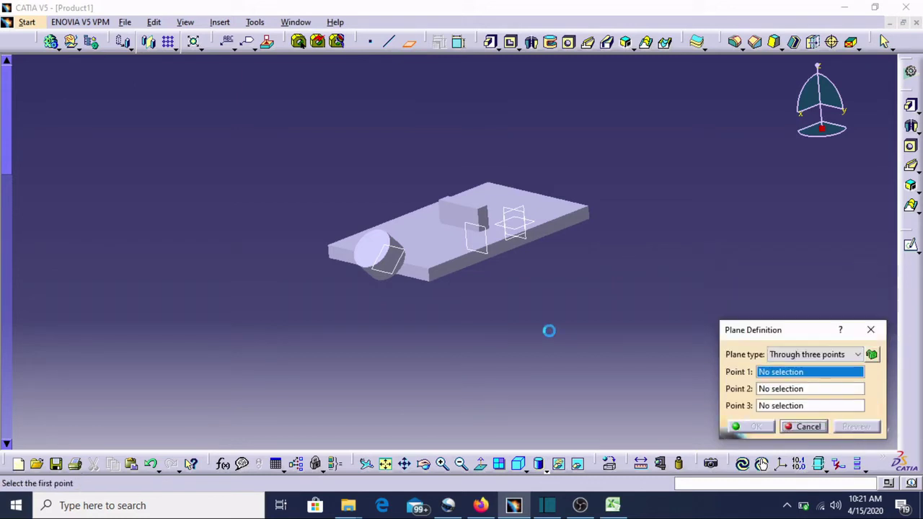
click(436, 270)
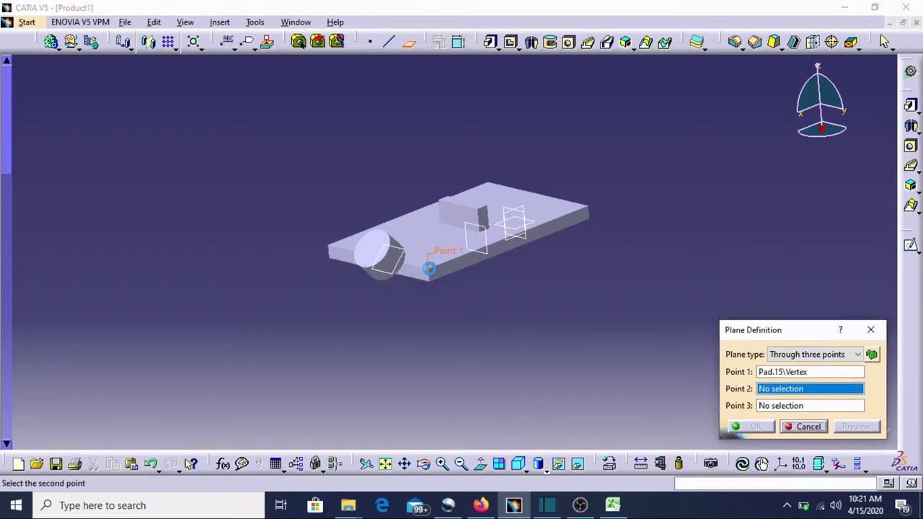
click(597, 223)
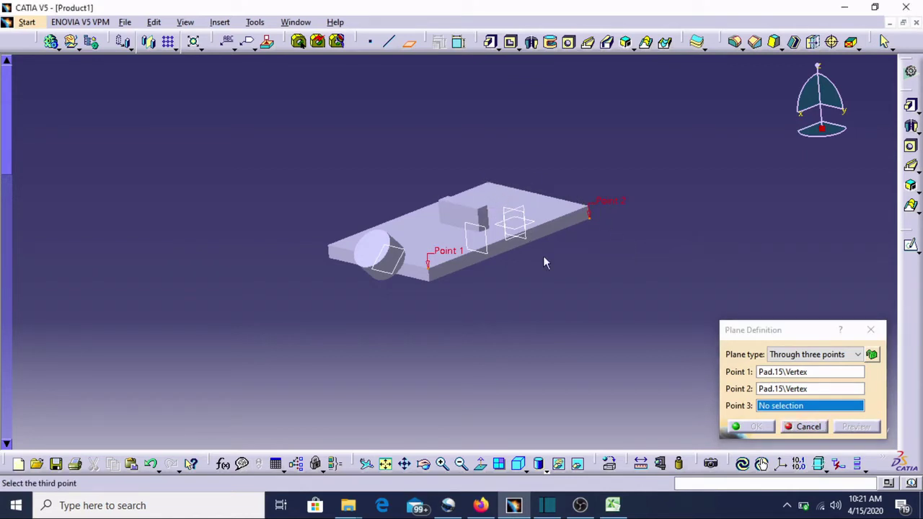
click(492, 182)
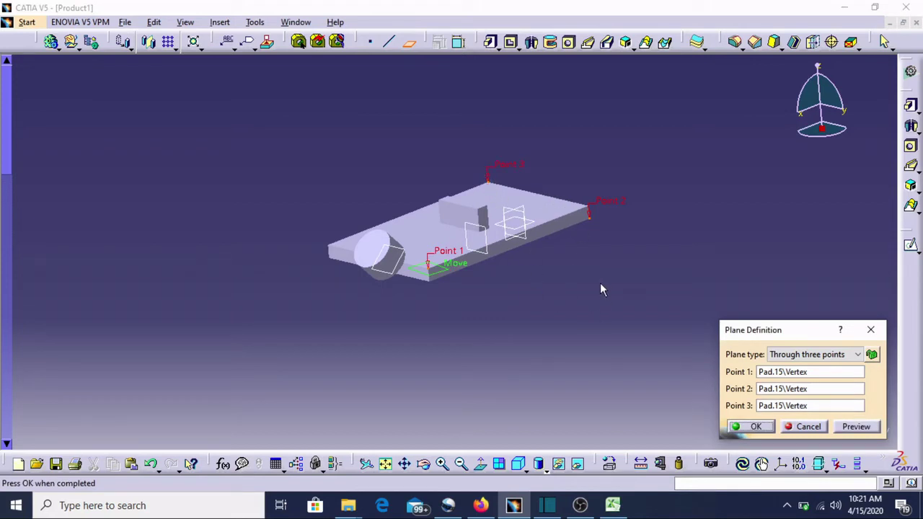
click(756, 427)
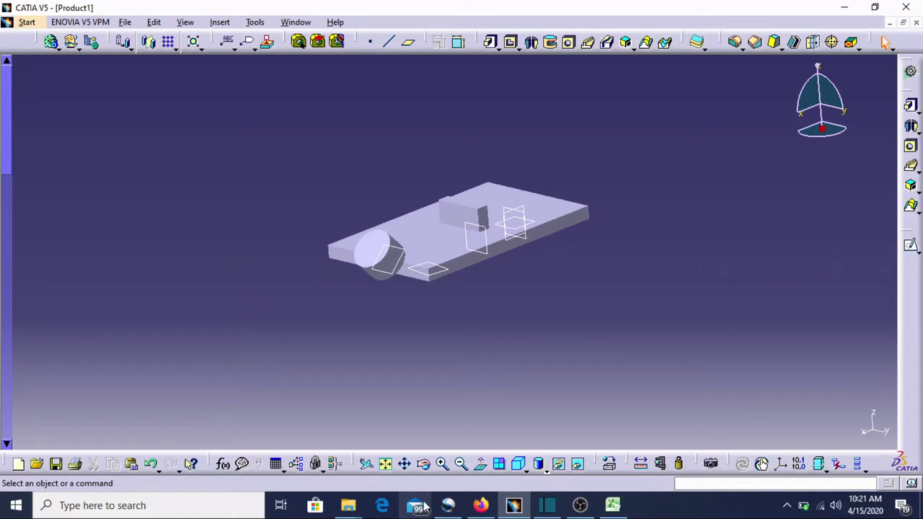
Step: Draw a small rectangle, Sketch.32, on the three-point plane beside the cylinder
click(428, 467)
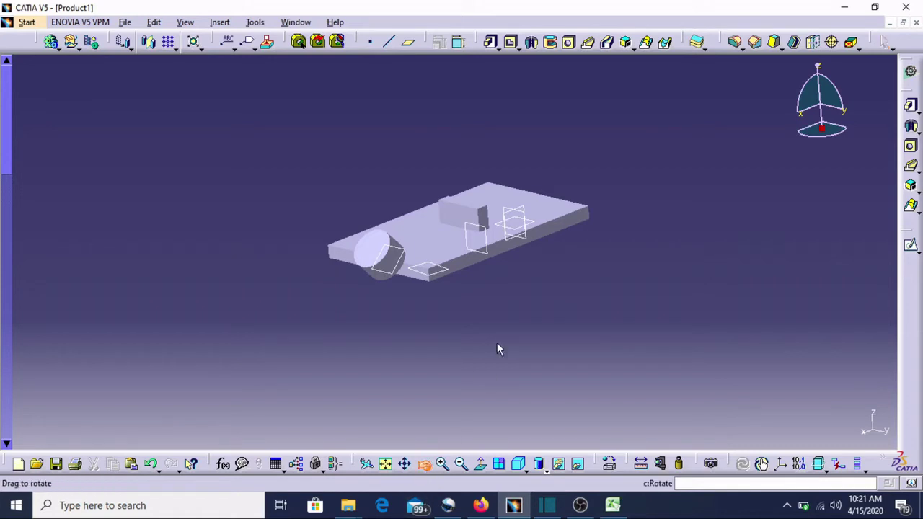
drag(577, 250, 516, 335)
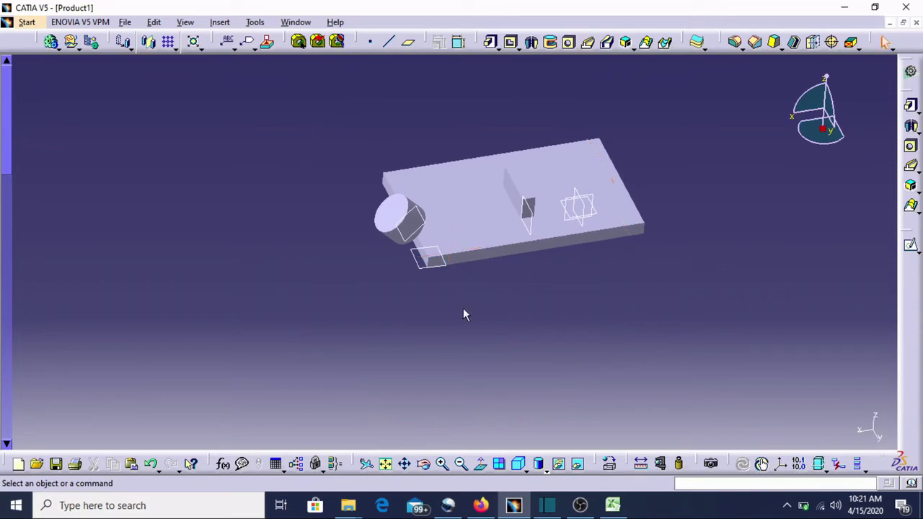
click(449, 267)
click(911, 245)
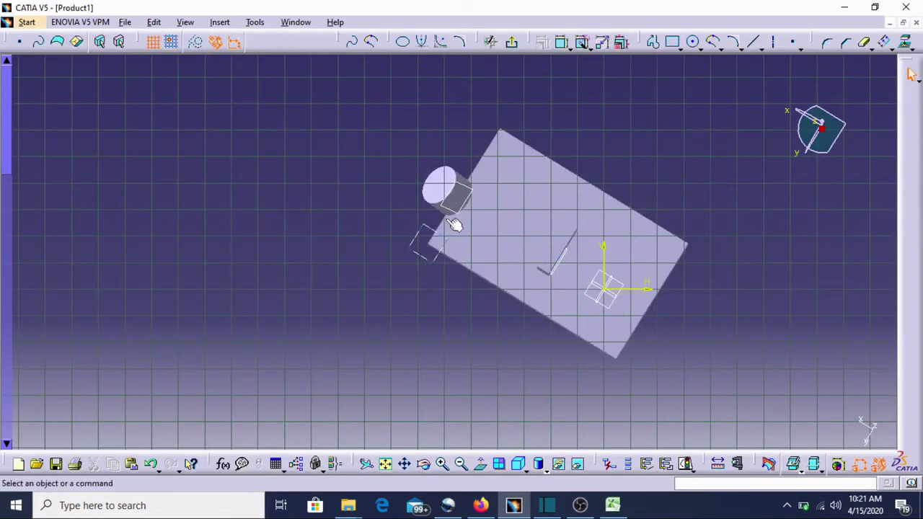
click(672, 42)
click(416, 233)
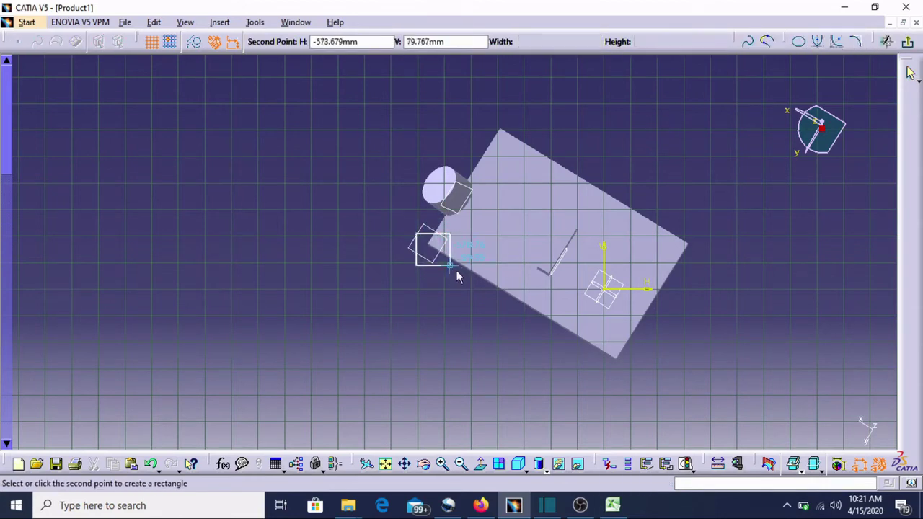
click(456, 270)
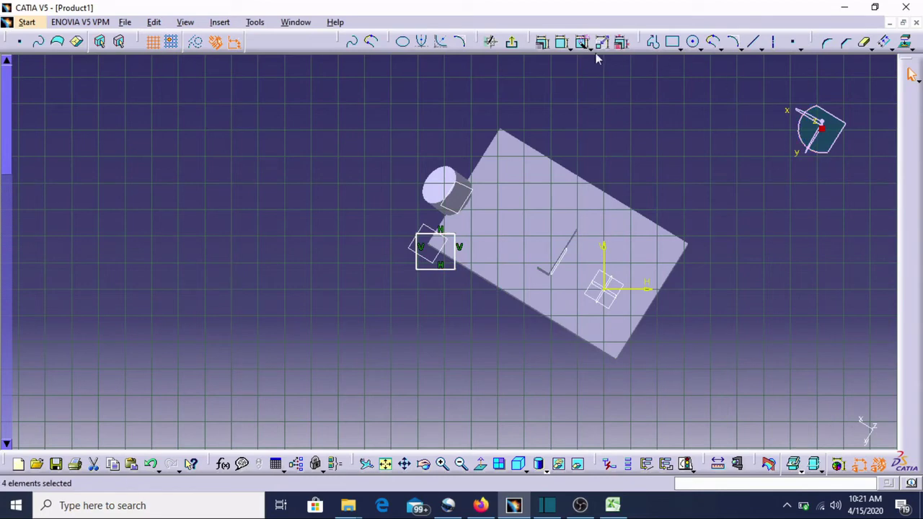
click(511, 42)
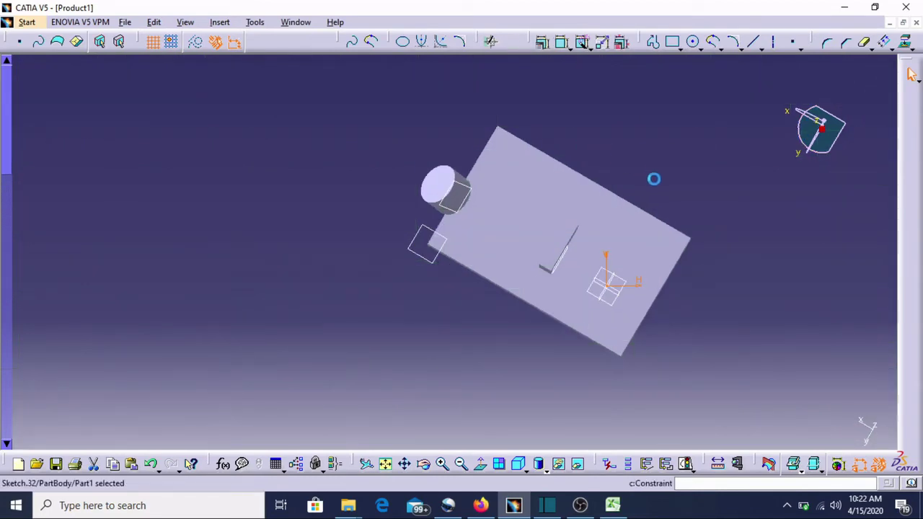
click(452, 265)
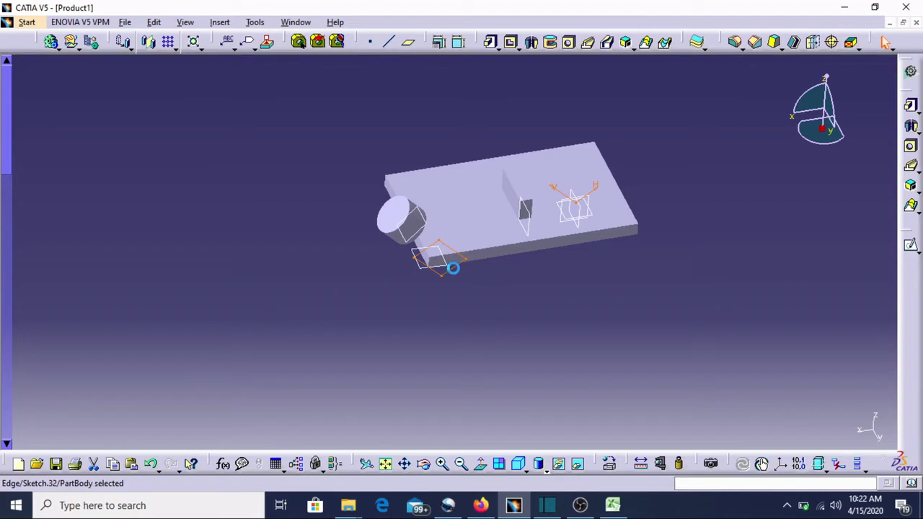
Step: Pad Sketch.32 by 100 mm into a block beside the cylinder
click(911, 106)
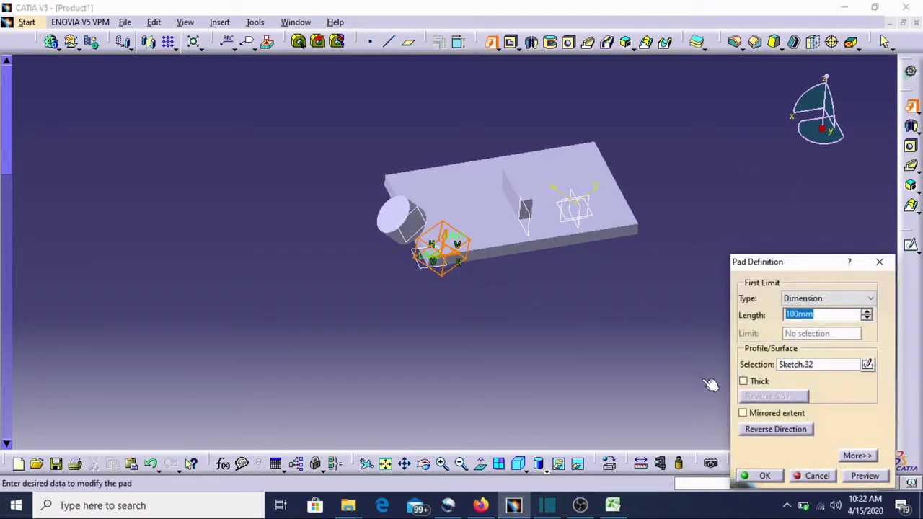
click(763, 476)
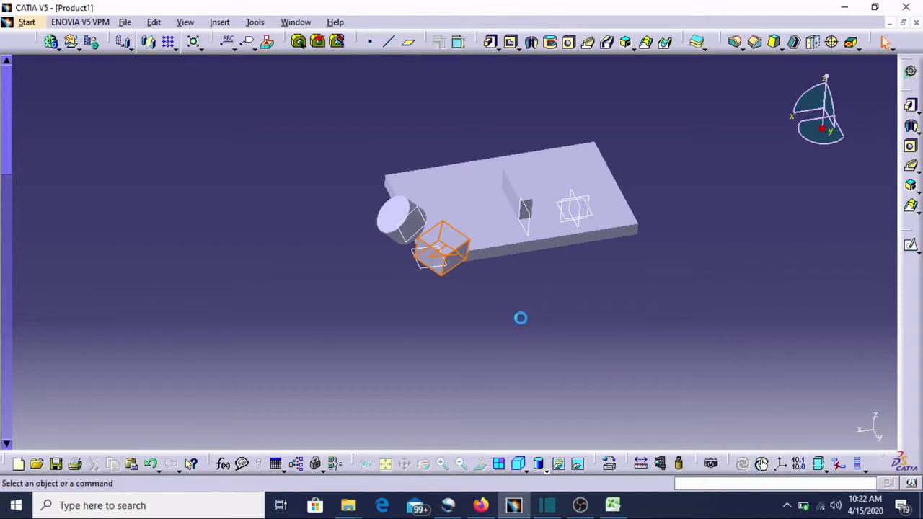
click(423, 464)
drag(616, 295, 507, 214)
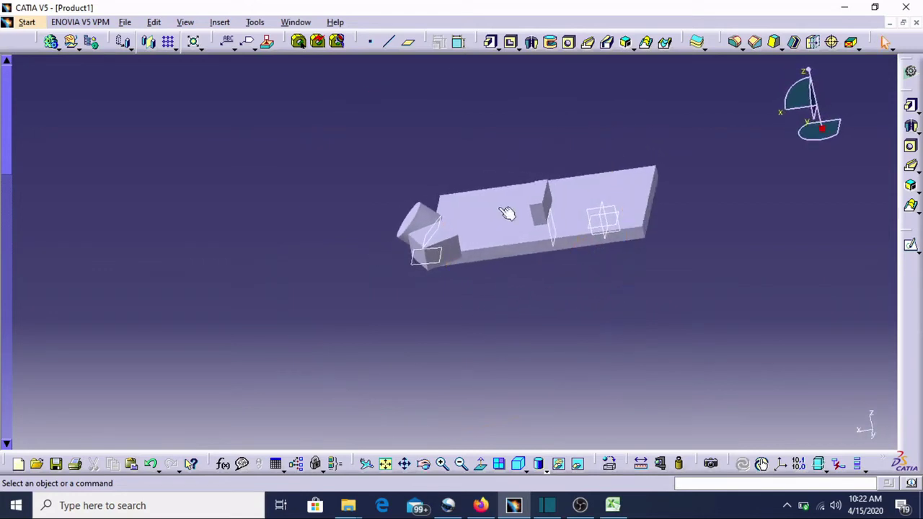
Step: Create a Through point and line plane from Pad.16's corner vertex and end edge
click(408, 43)
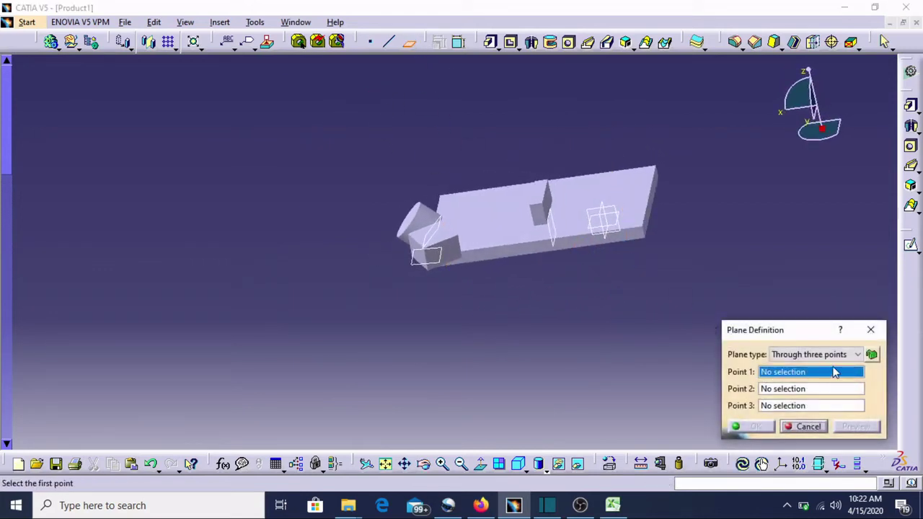
click(839, 354)
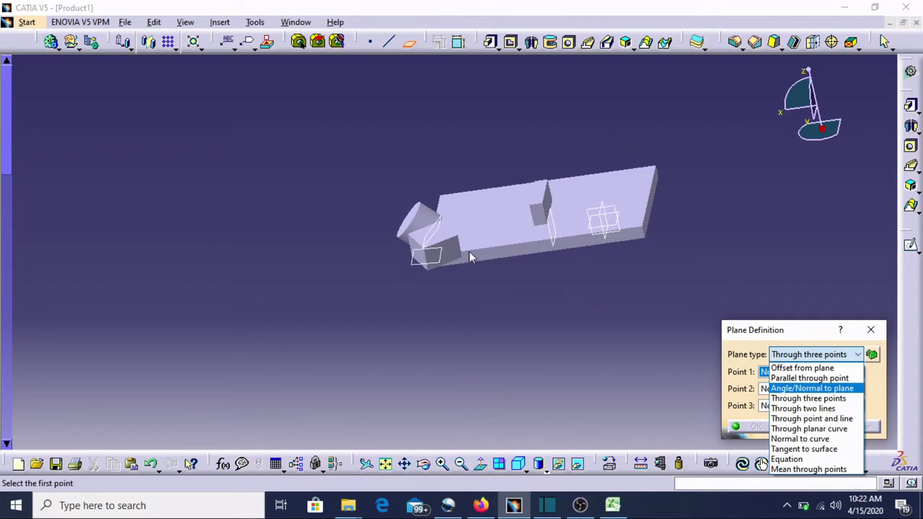
click(805, 420)
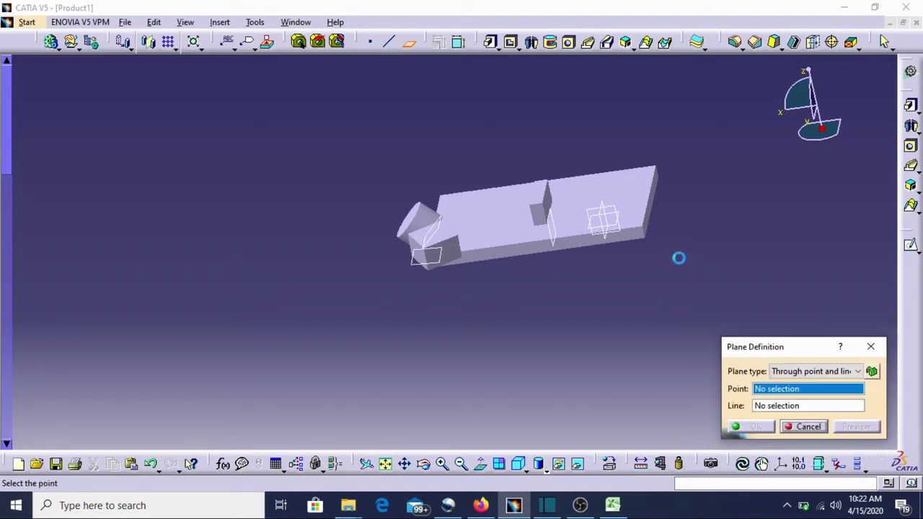
click(650, 231)
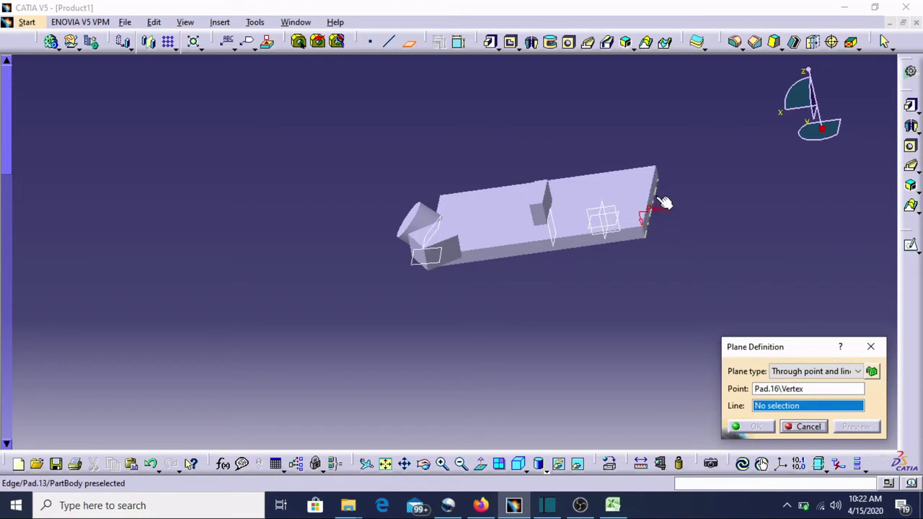
click(662, 203)
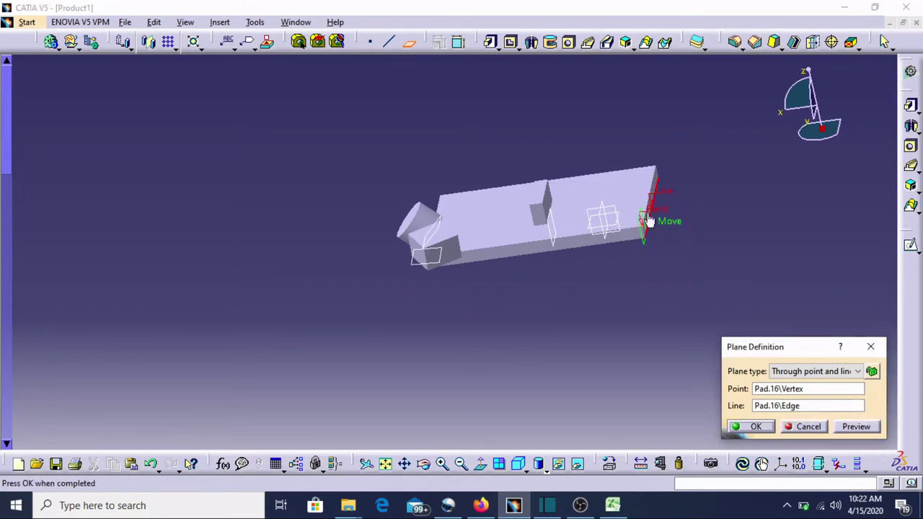
click(756, 427)
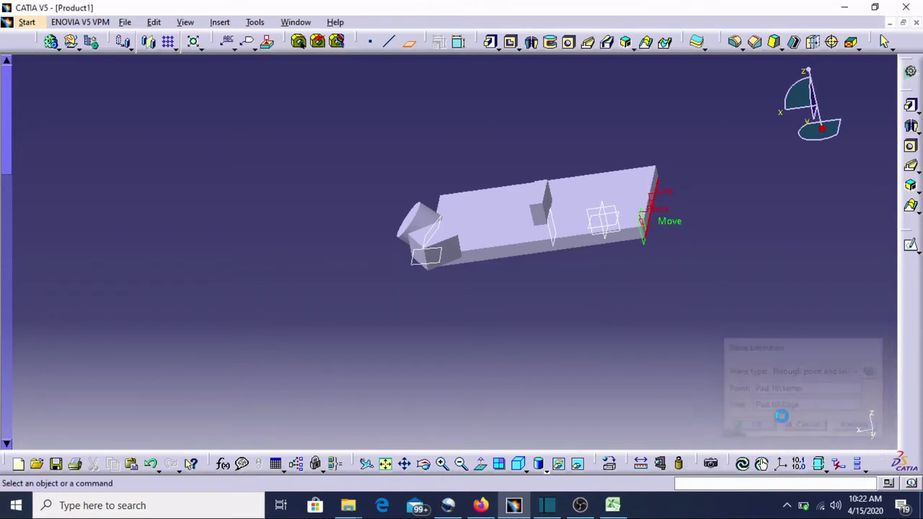
Step: Try a Through planar curve plane on the xy plane, then cancel the plane definition
click(408, 42)
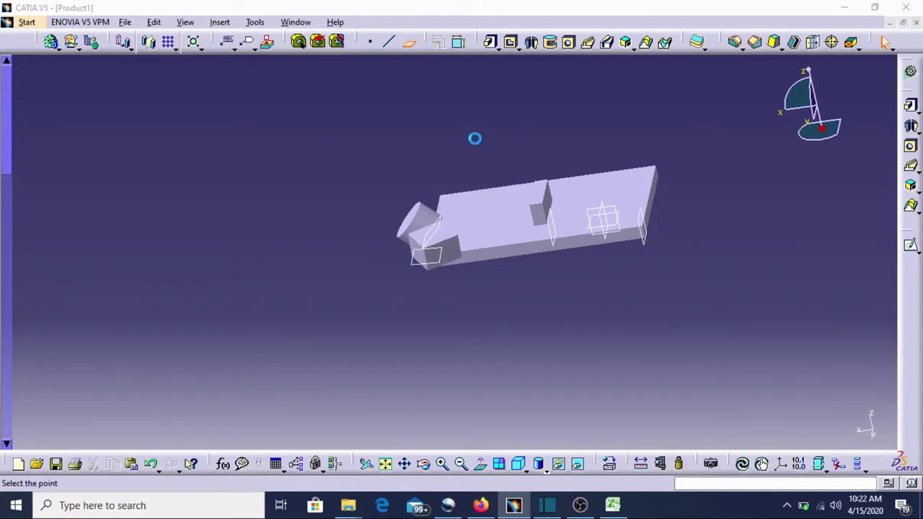
click(837, 372)
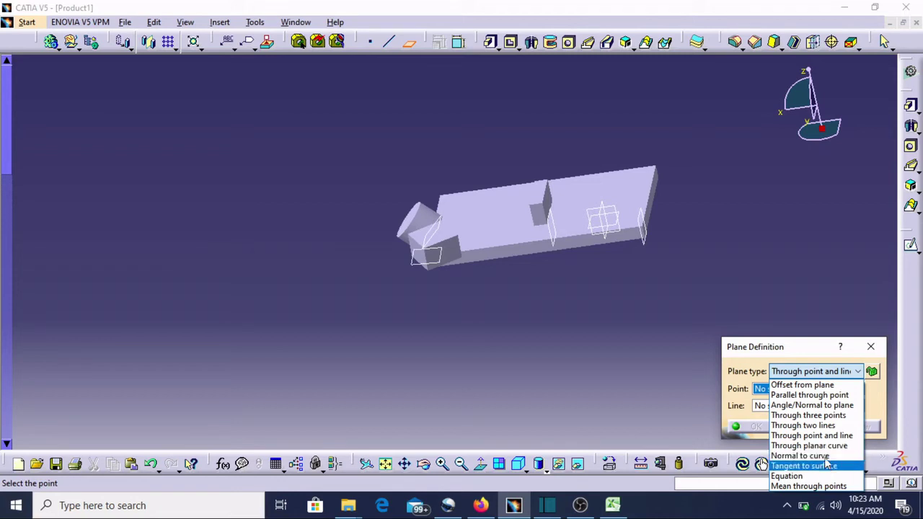
click(808, 446)
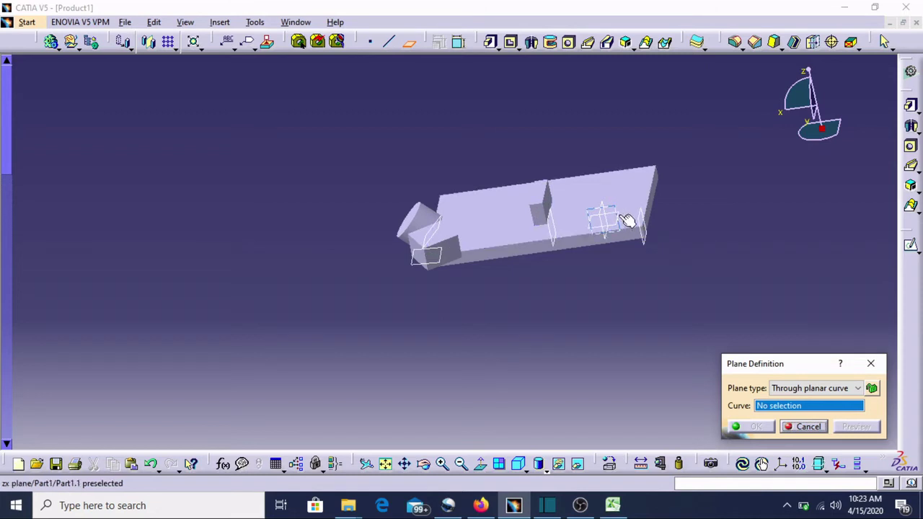
click(615, 226)
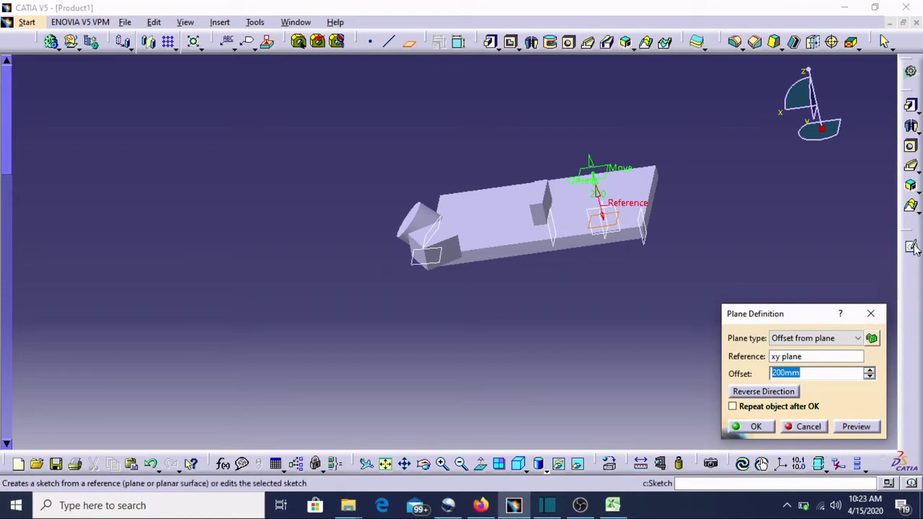
click(870, 314)
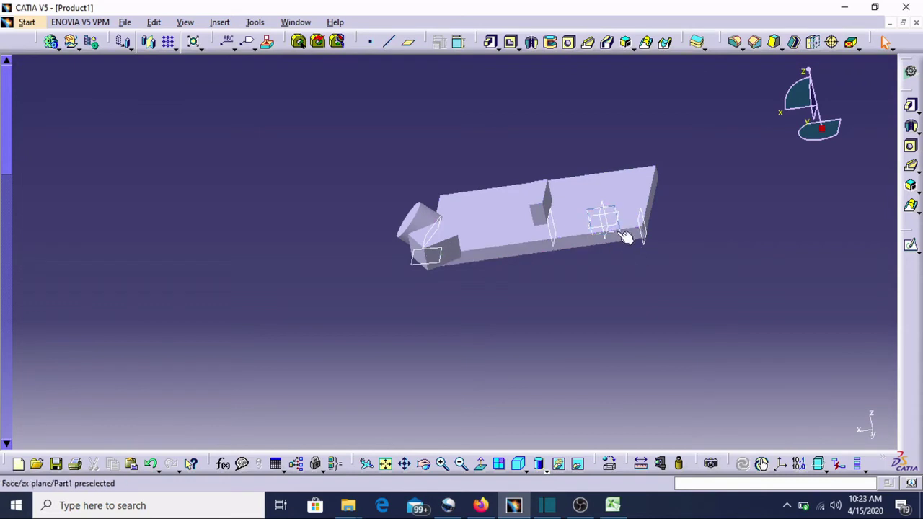
Step: On the small plane, sketch a seven-point spline from left of the block to past the cylinder
click(912, 246)
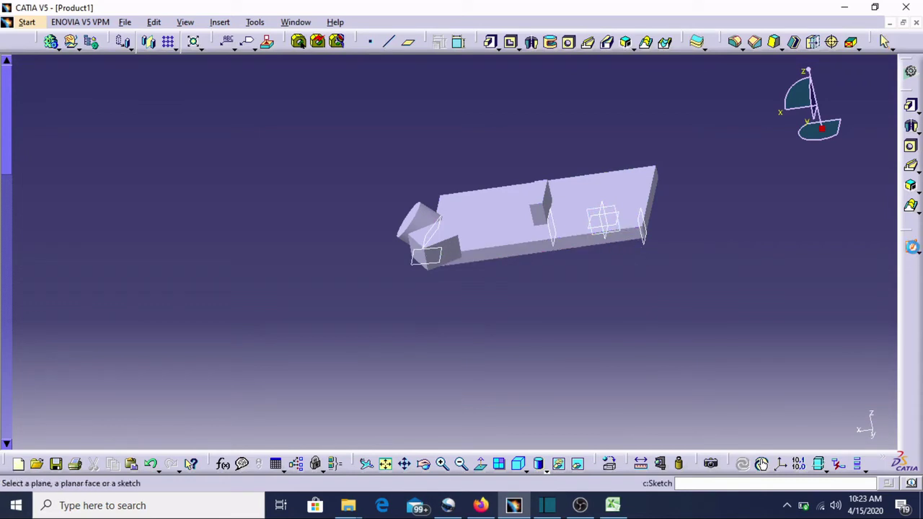
click(612, 222)
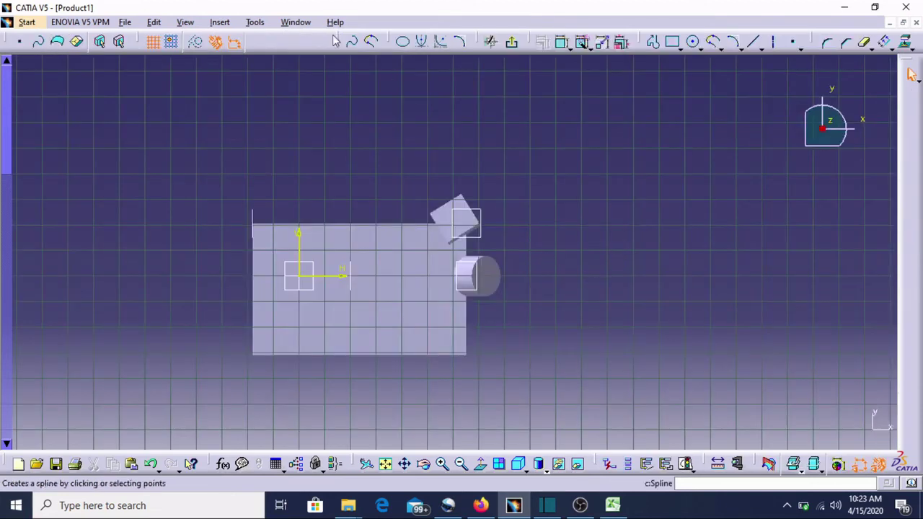
click(354, 43)
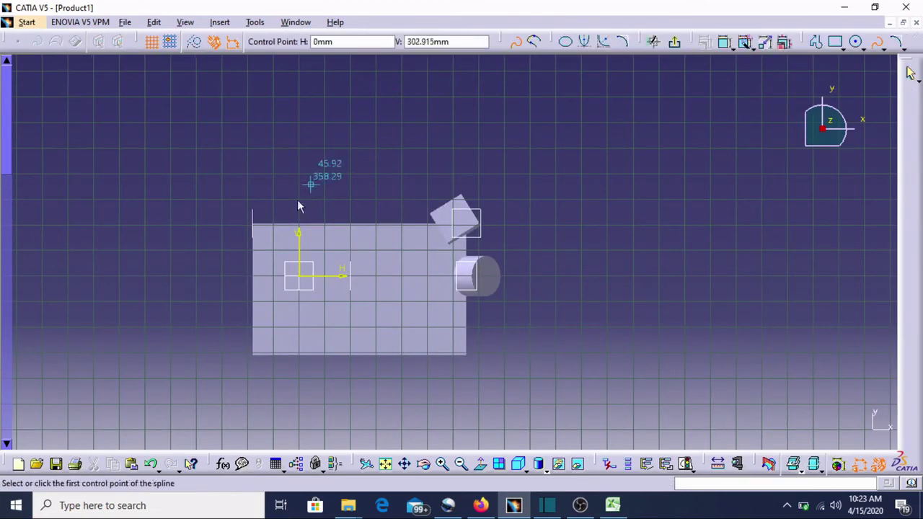
click(230, 262)
click(285, 249)
click(318, 278)
click(381, 319)
click(451, 278)
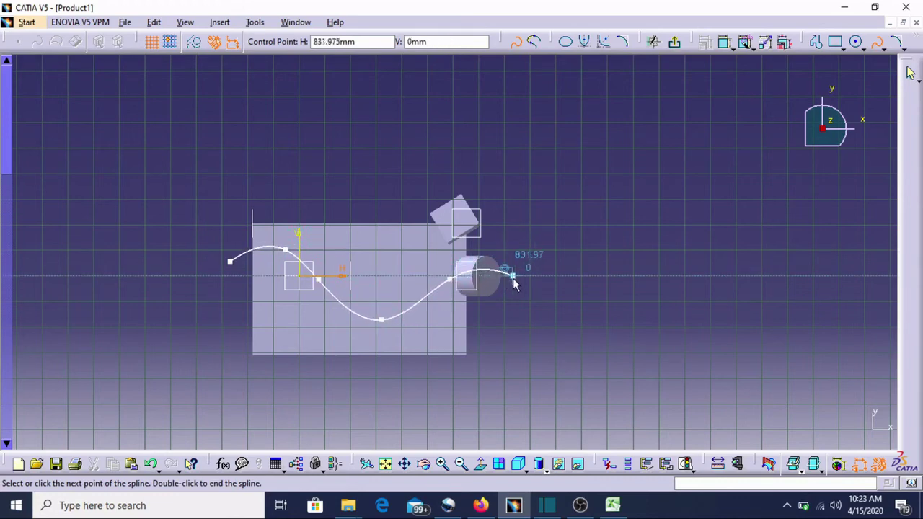
click(524, 279)
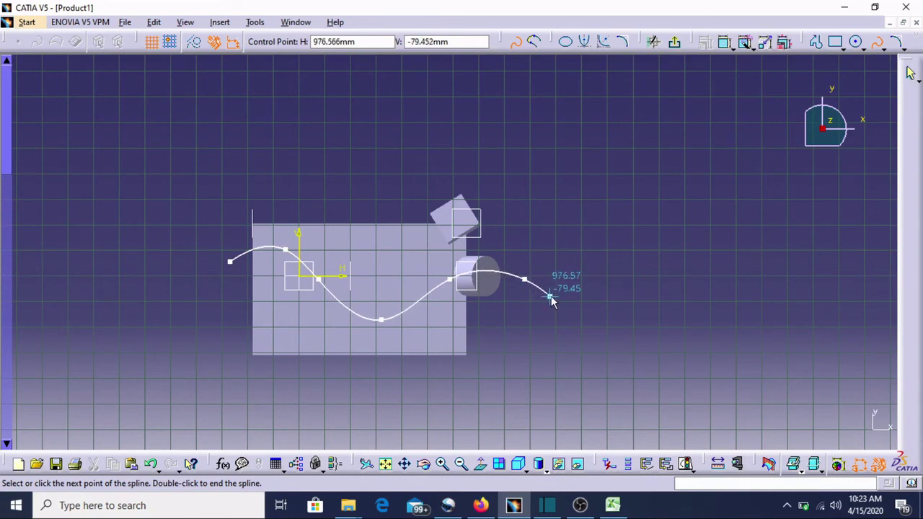
double_click(687, 72)
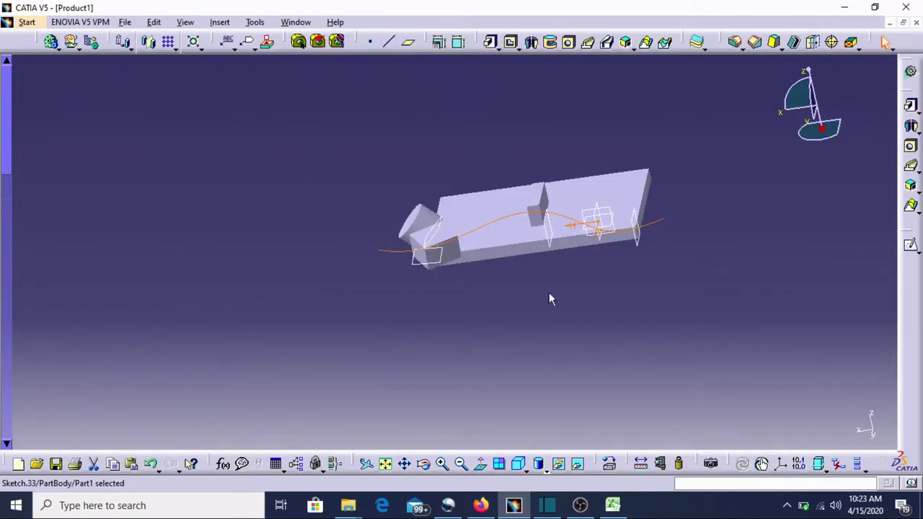
Step: Create a plane normal to the Sketch.33 spline at its default middle point
click(507, 215)
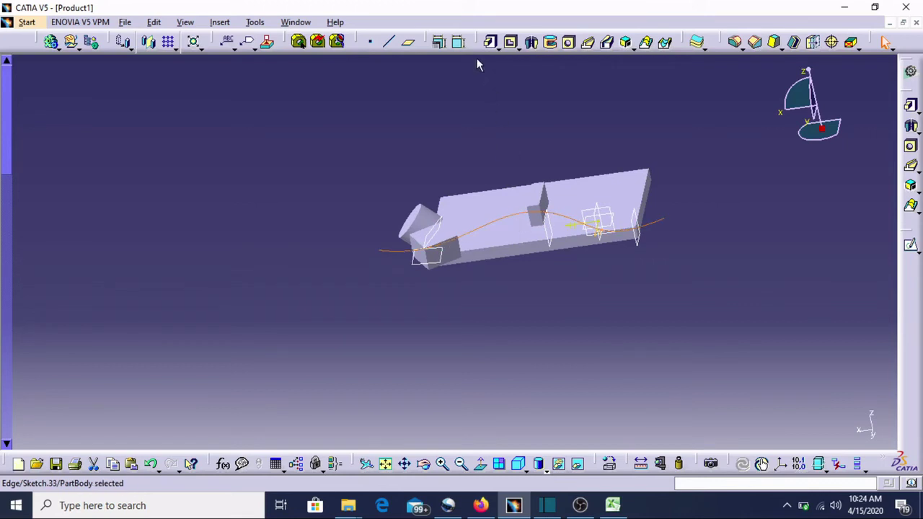
click(408, 42)
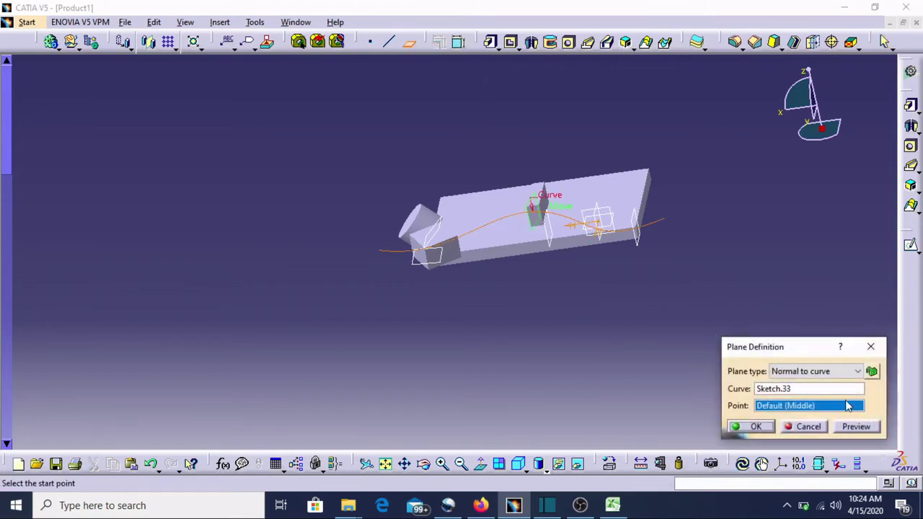
click(756, 427)
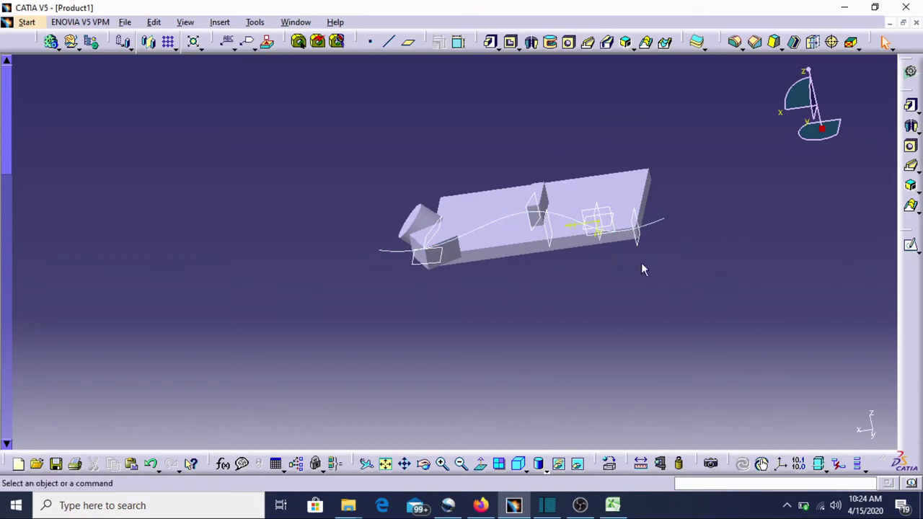
click(669, 219)
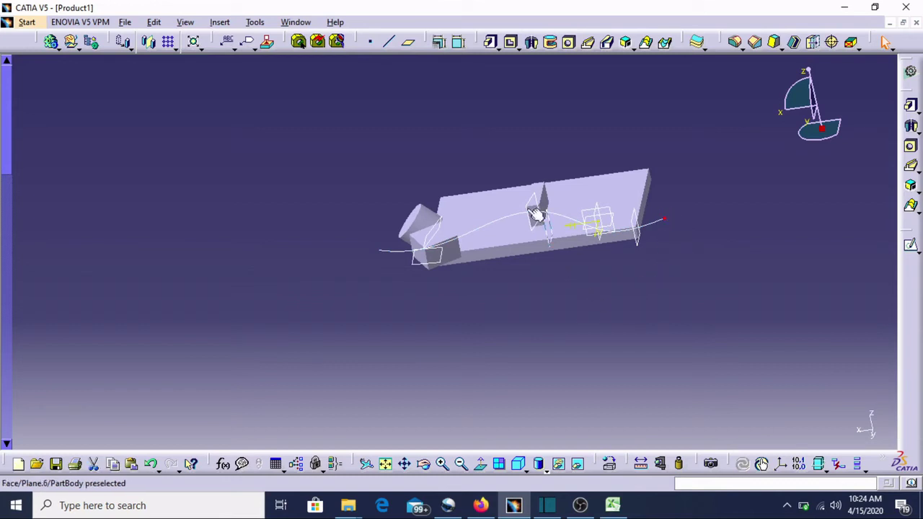
Step: Create Plane.11 through the spline's end vertex and a Pad.16 edge
click(409, 43)
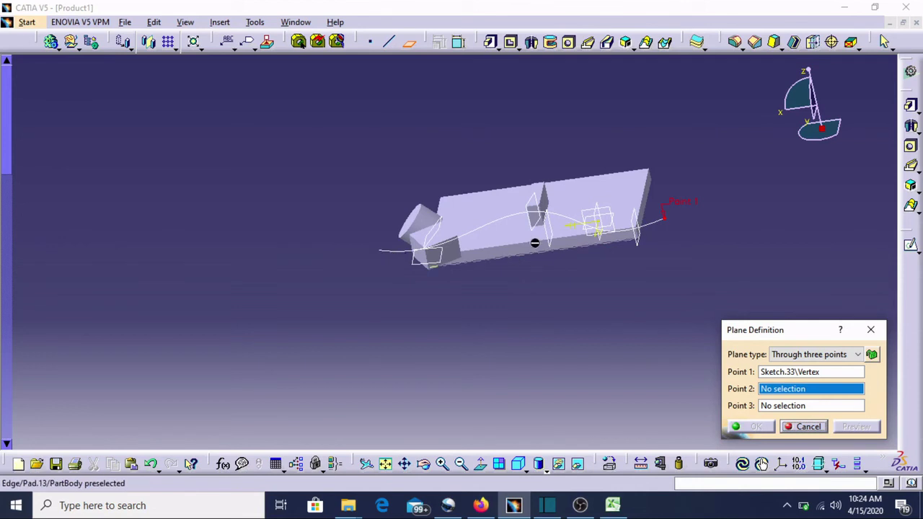
click(656, 204)
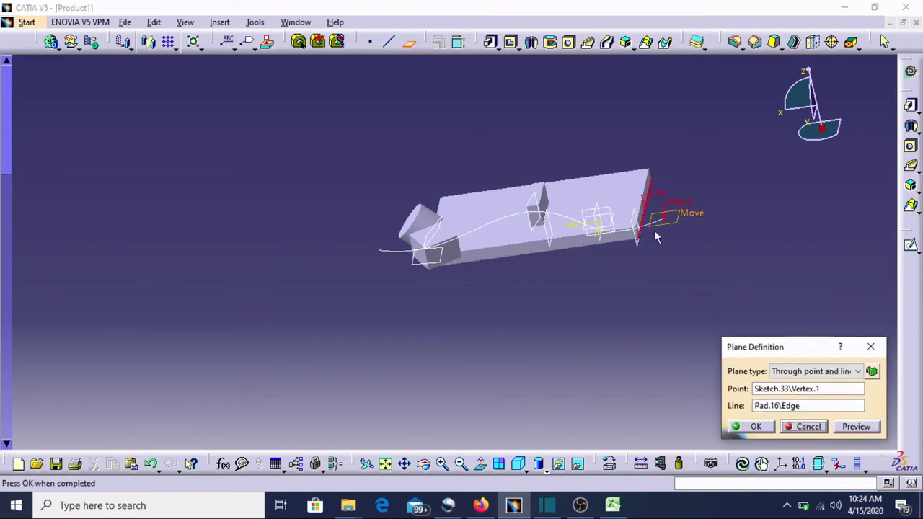
click(755, 427)
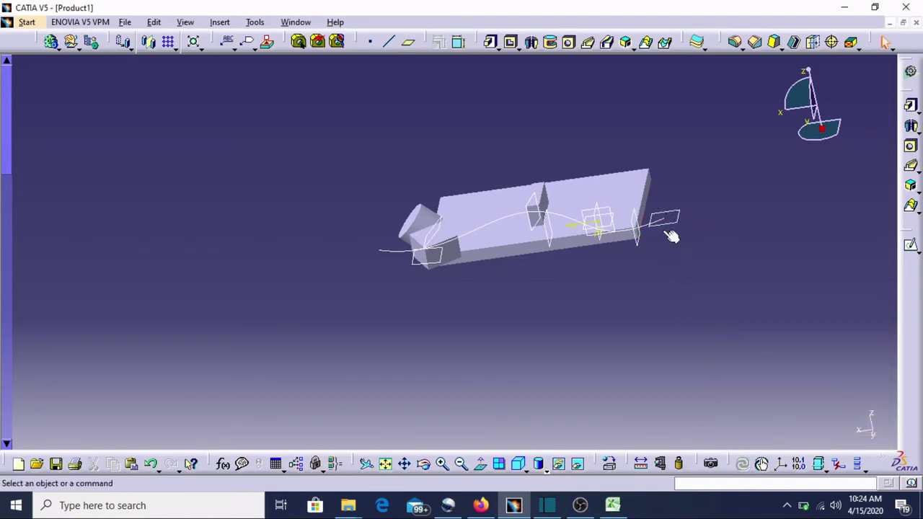
Step: Set up a Normal to curve plane and pick the spline's start point
click(408, 41)
click(836, 371)
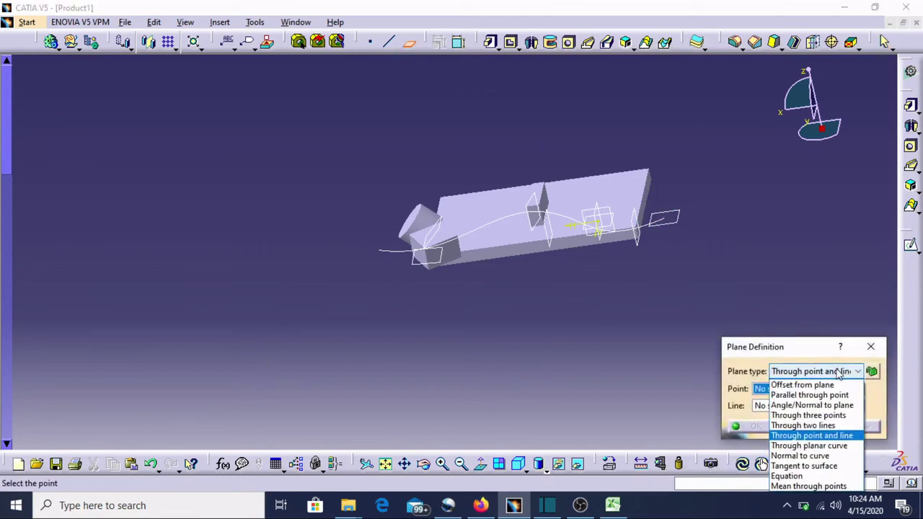
click(823, 457)
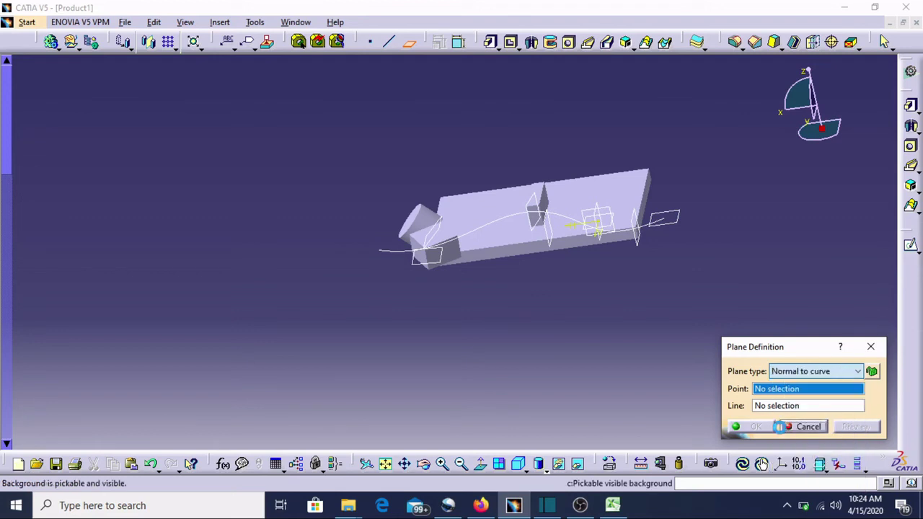
click(380, 251)
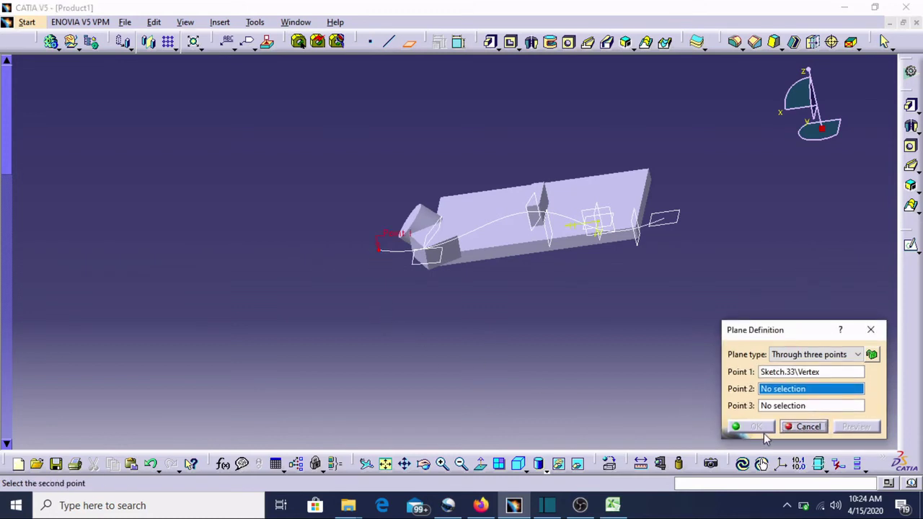
click(828, 355)
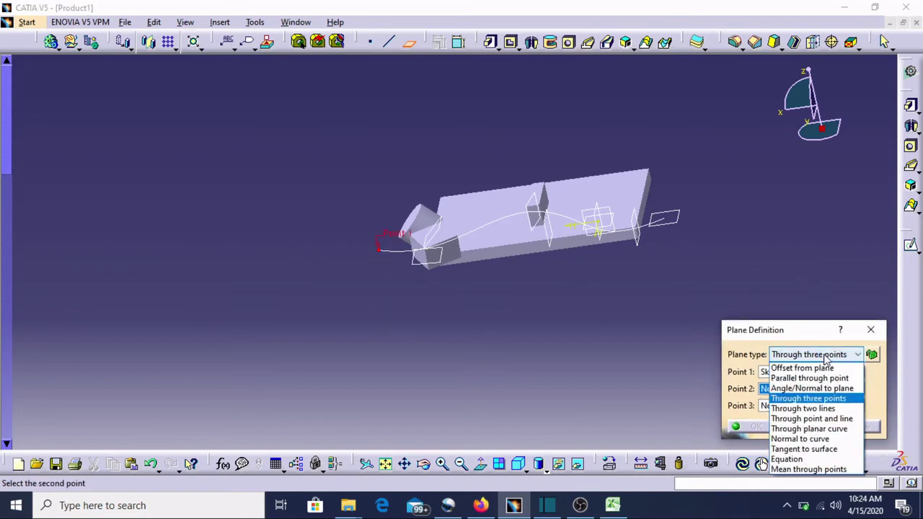
click(814, 440)
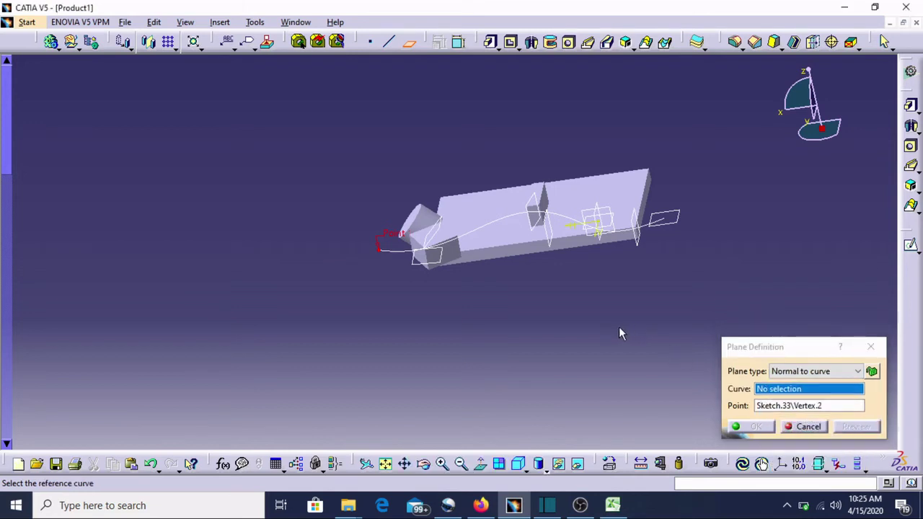
click(379, 249)
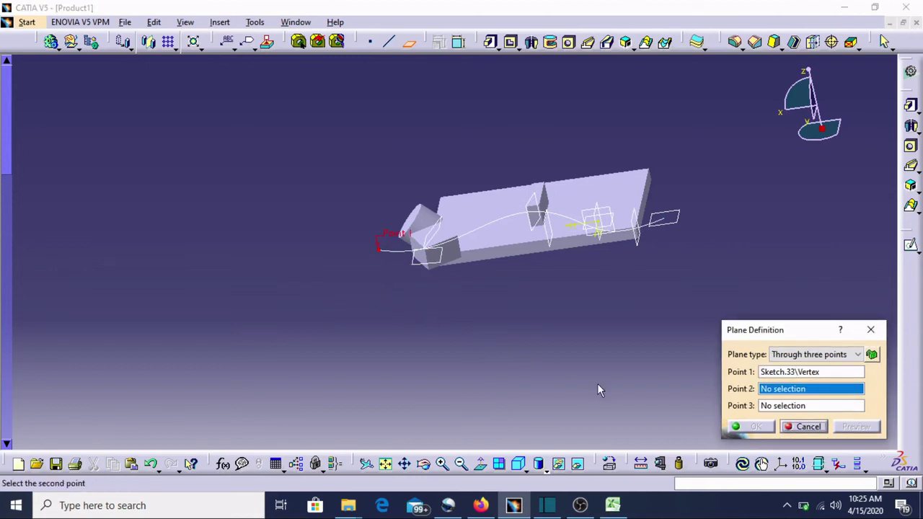
Step: Use the spline as reference curve to create Plane.12, then start a sketch on it
click(858, 355)
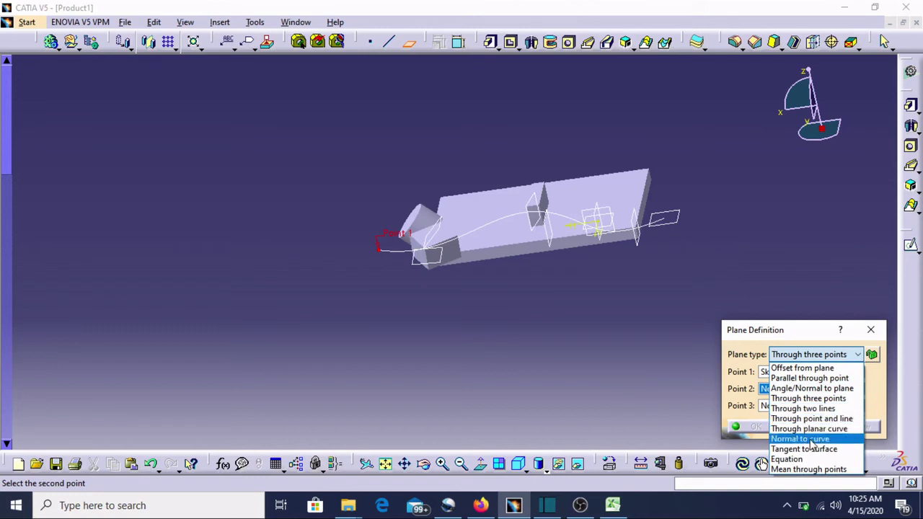
click(812, 440)
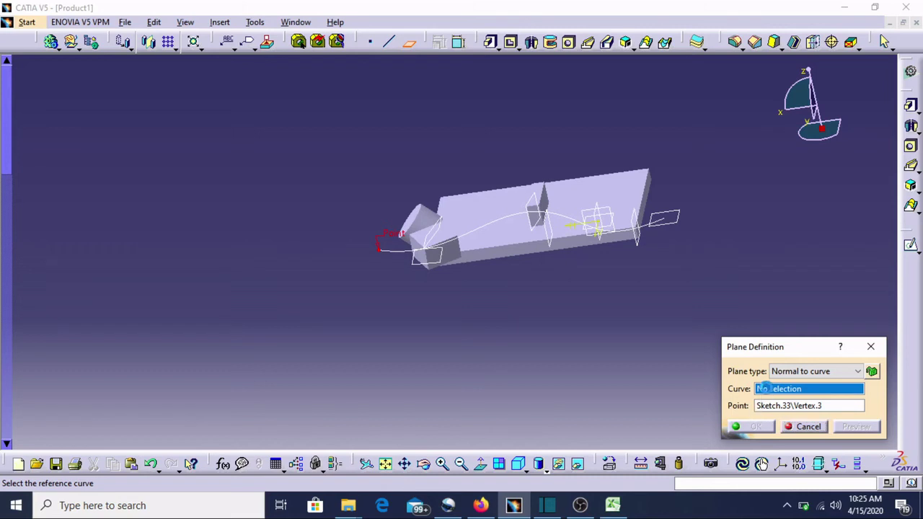
click(394, 252)
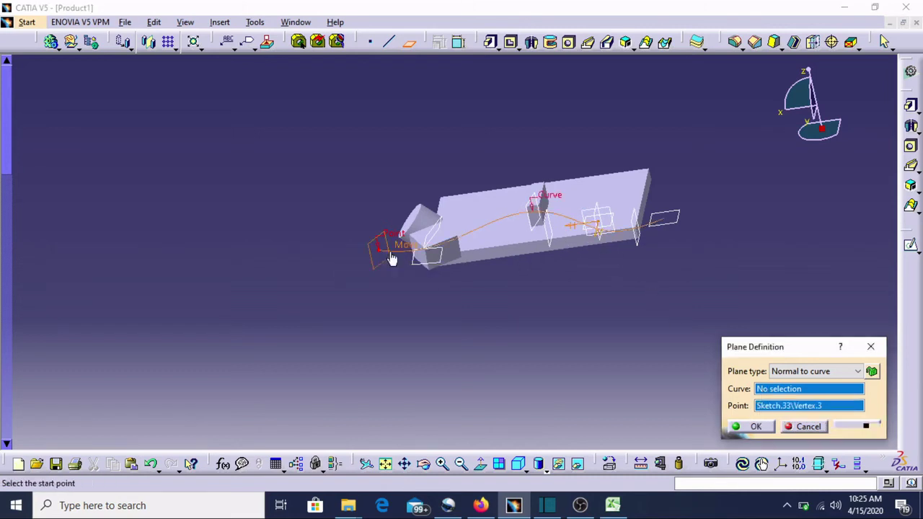
click(756, 427)
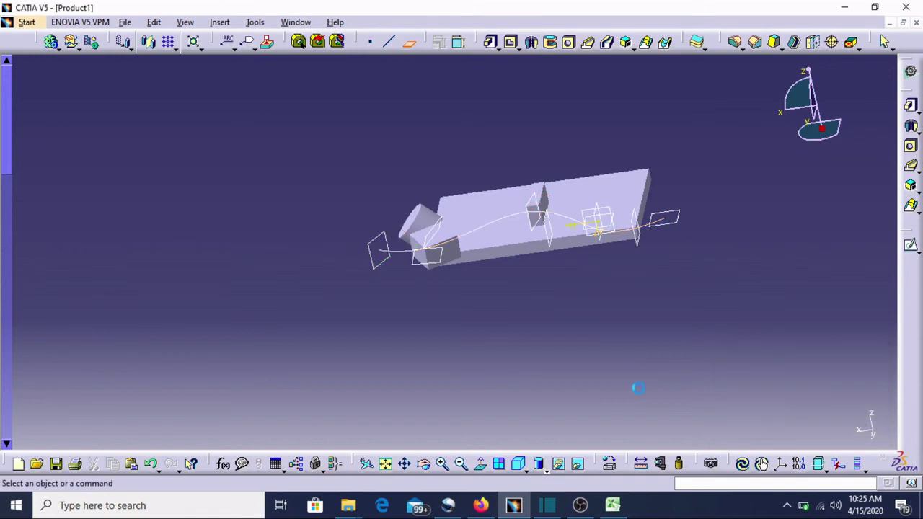
click(385, 243)
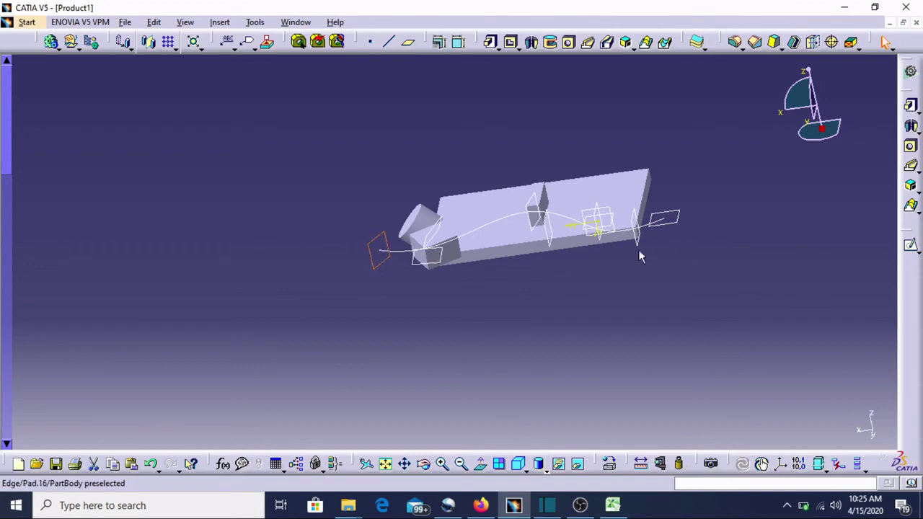
click(912, 247)
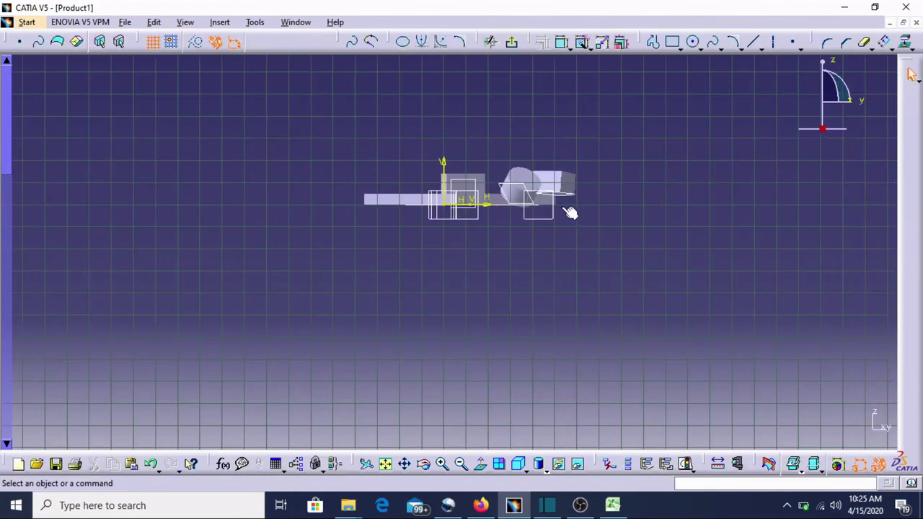
Step: Draw a circle centred at the spline start on Plane.12 and exit the sketcher
click(694, 43)
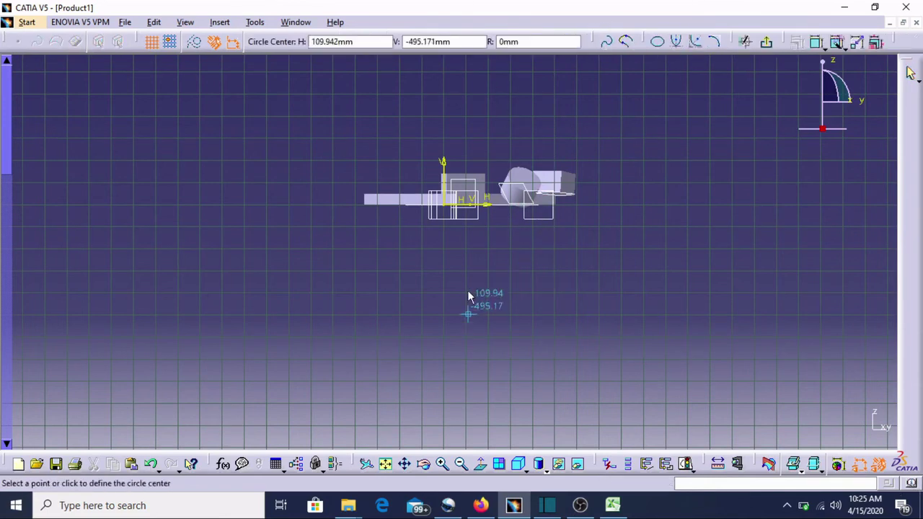
click(539, 207)
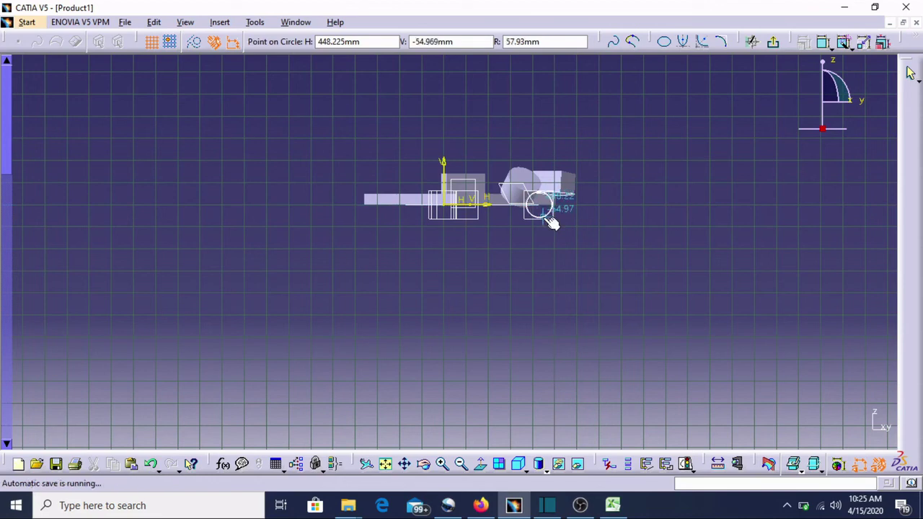
click(548, 220)
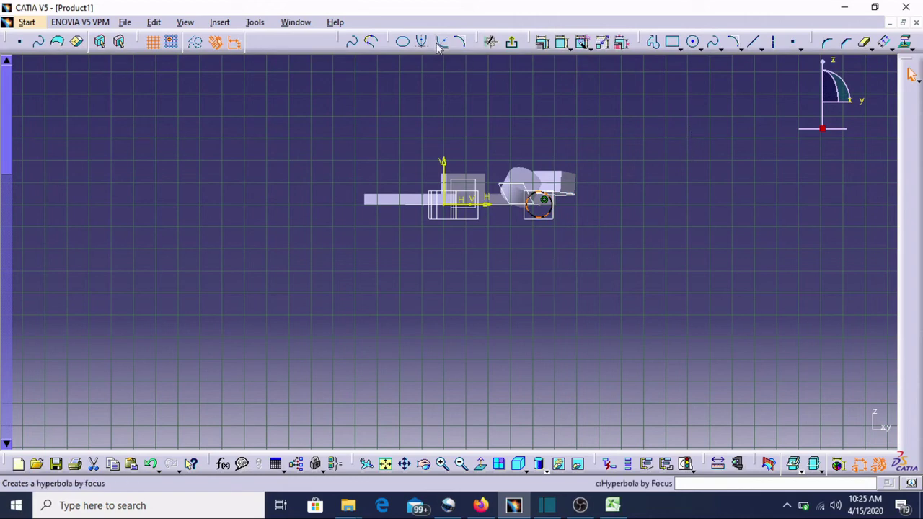
click(513, 44)
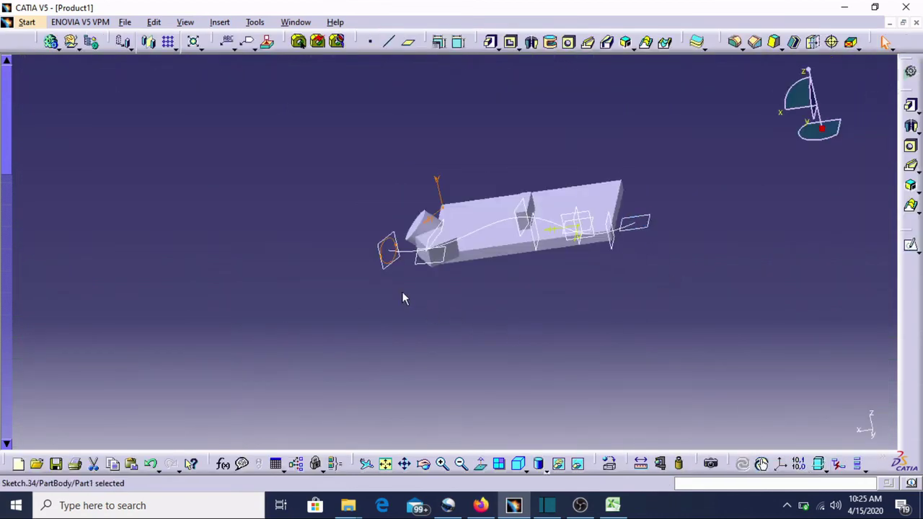
Step: Pad Sketch.34 into a 100mm cylinder, Pad.17, after an Up to last attempt errors
click(388, 257)
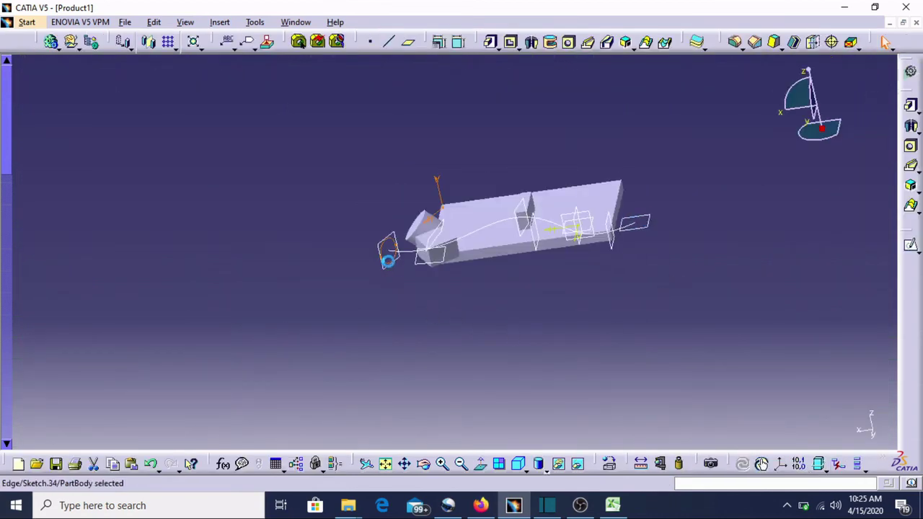
click(911, 108)
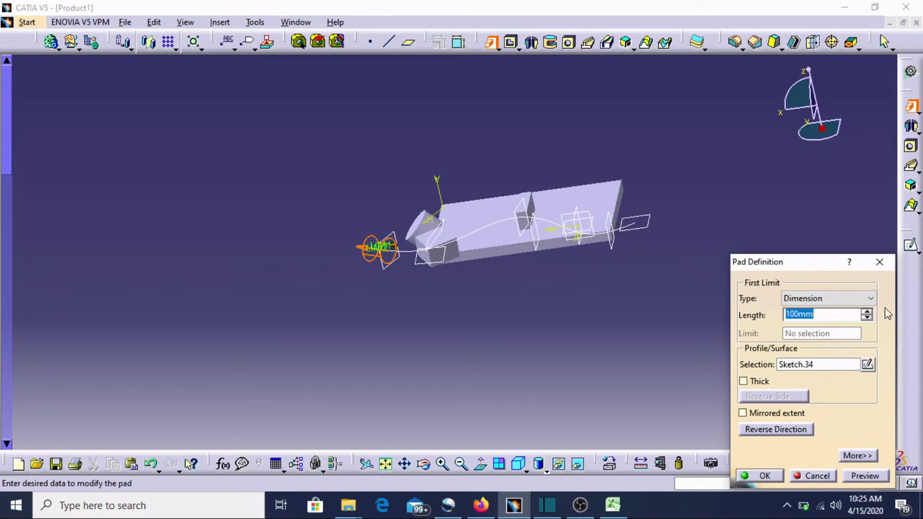
click(871, 298)
click(814, 333)
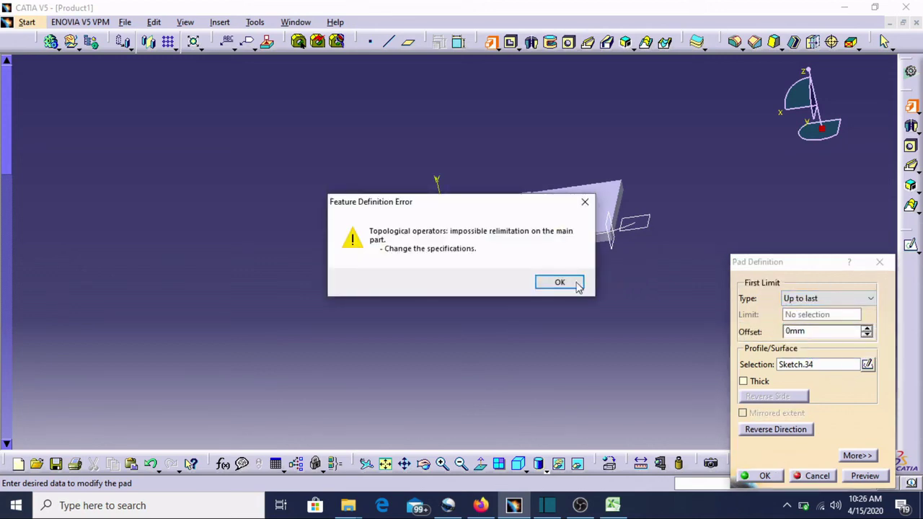
click(577, 286)
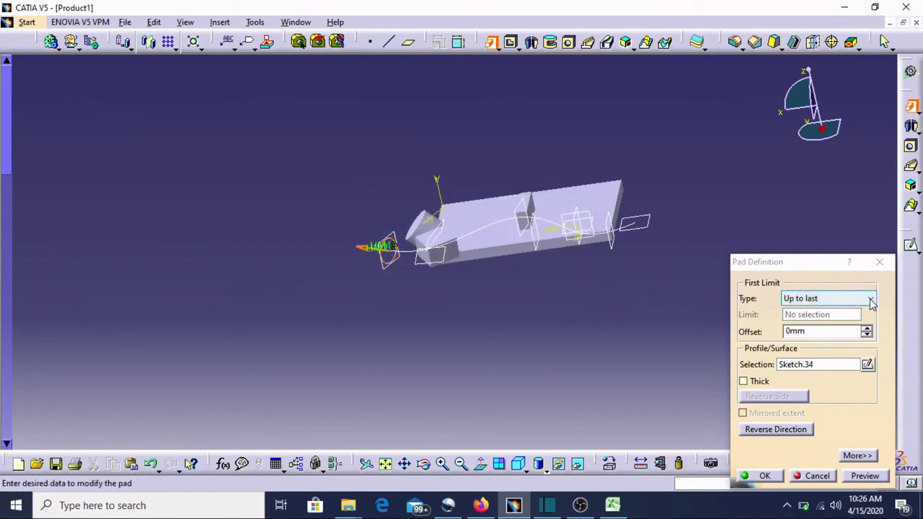
click(871, 300)
click(813, 309)
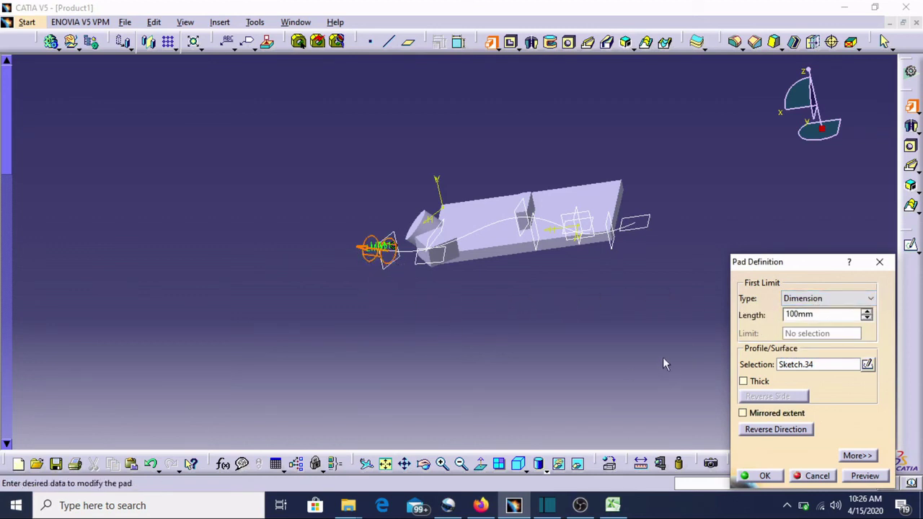
click(764, 476)
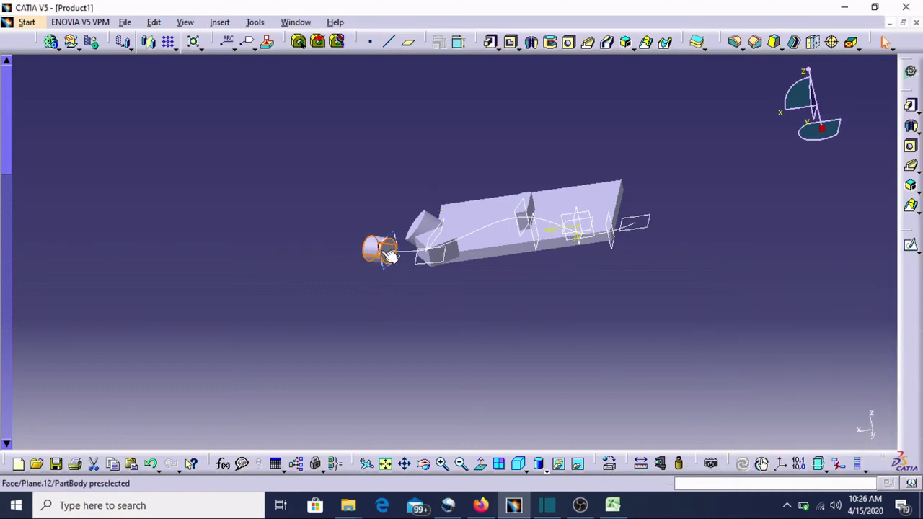
click(375, 260)
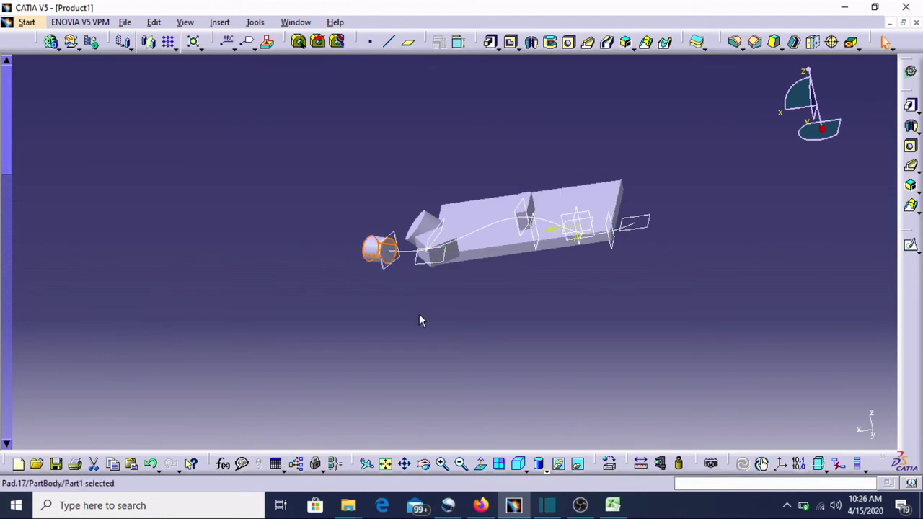
Step: Deselect Pad.17 and begin a new reference plane definition
click(599, 297)
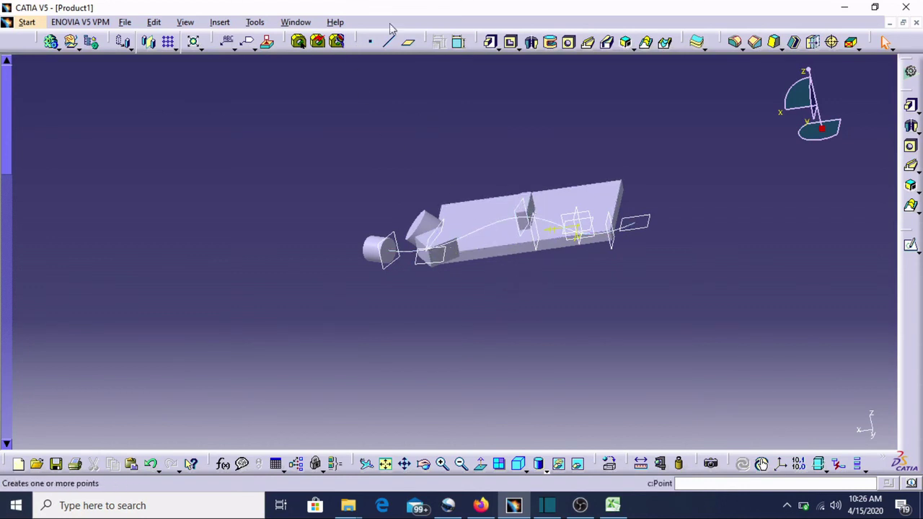
click(409, 45)
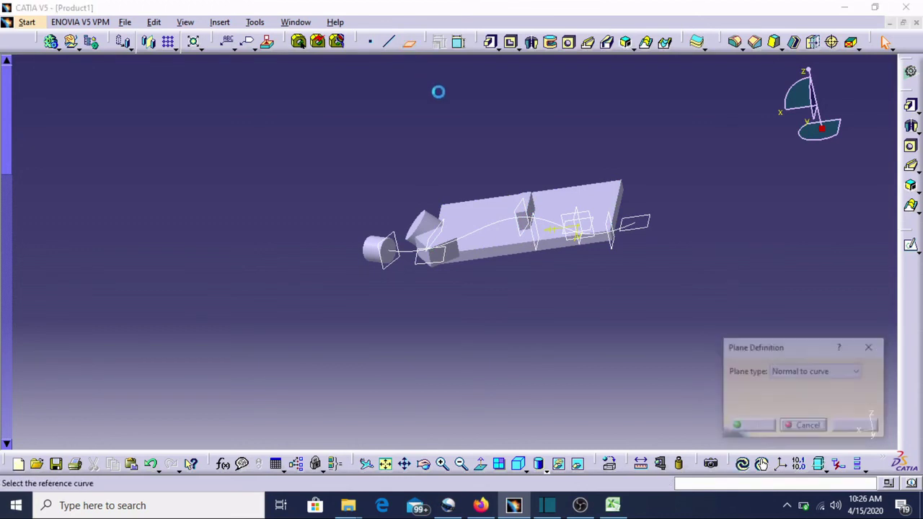